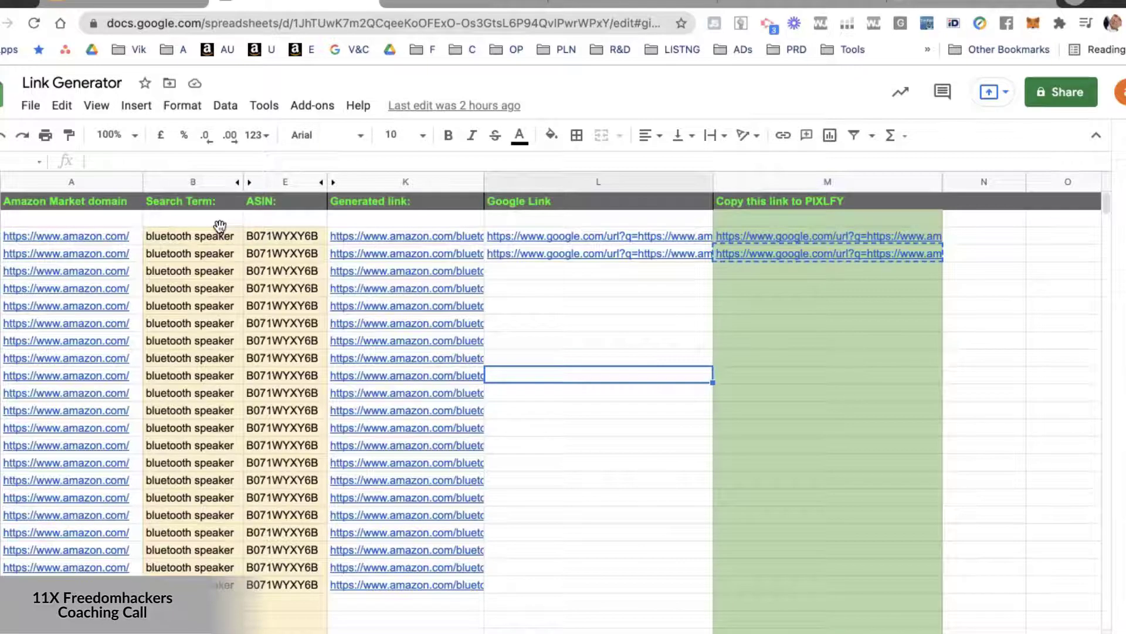
Review the market domain, search term and ASIN entries in rows 3 to 23 and the generated-link formula in K3.
left_click(218, 232)
left_click(278, 236)
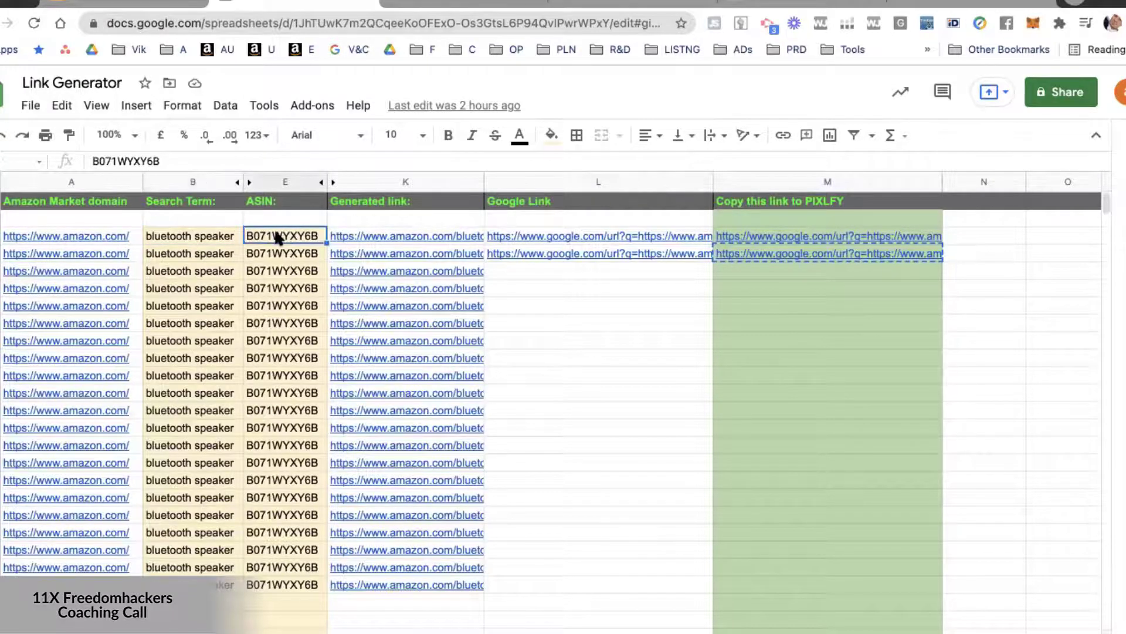
left_click_drag(222, 236, 221, 291)
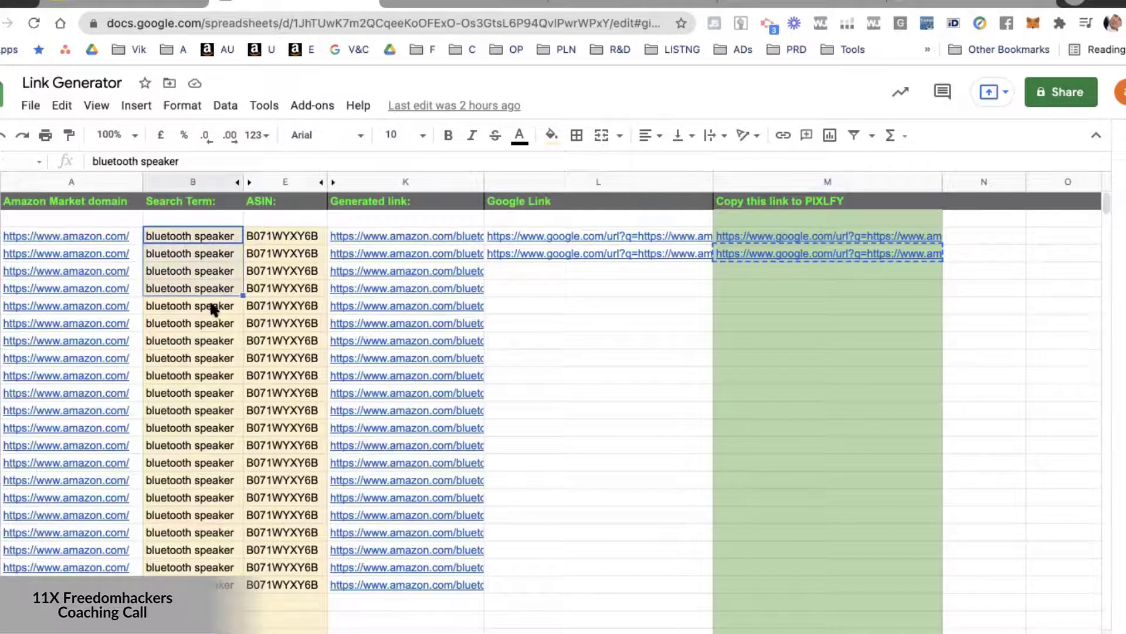
left_click(215, 305)
left_click_drag(211, 376, 212, 357)
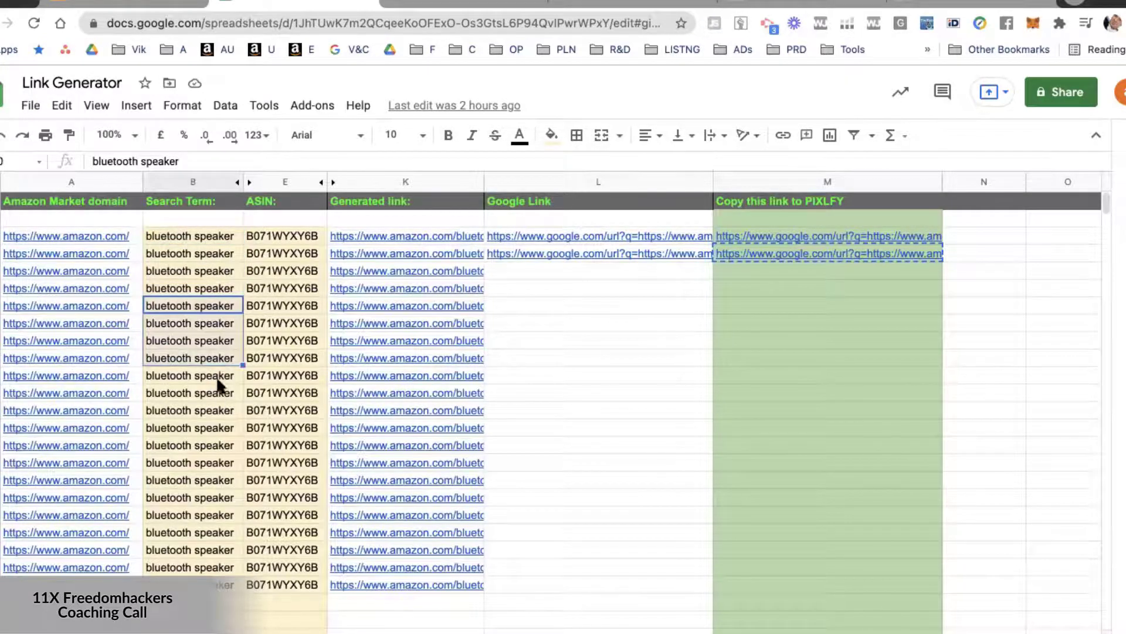
left_click(216, 375)
left_click_drag(217, 400, 218, 428)
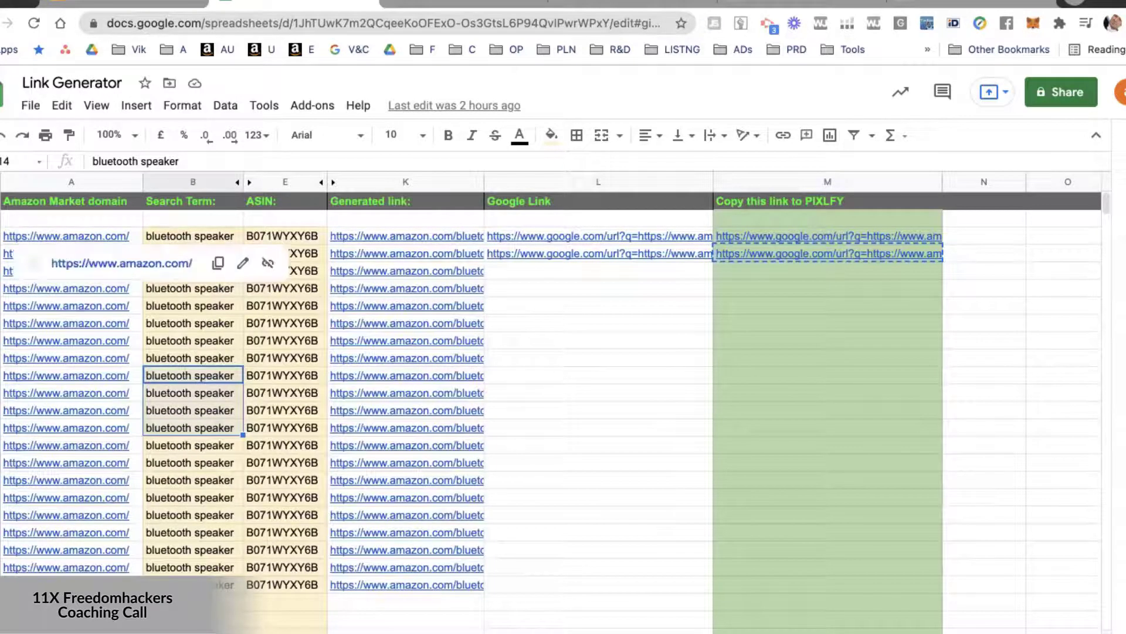
left_click(1, 236)
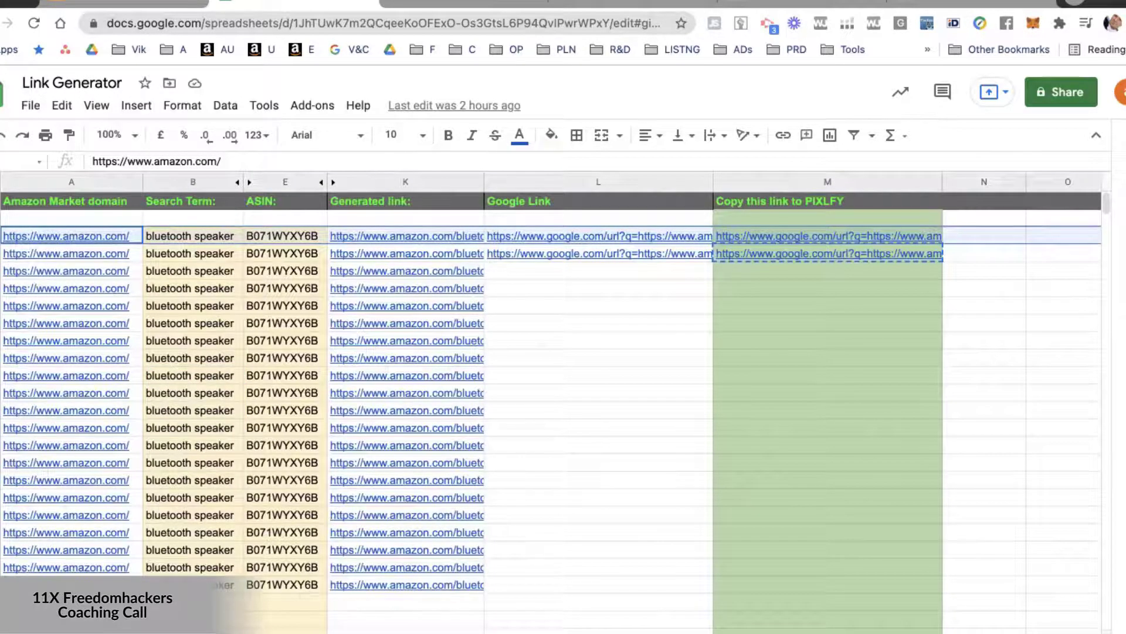
left_click(1, 585, "shift")
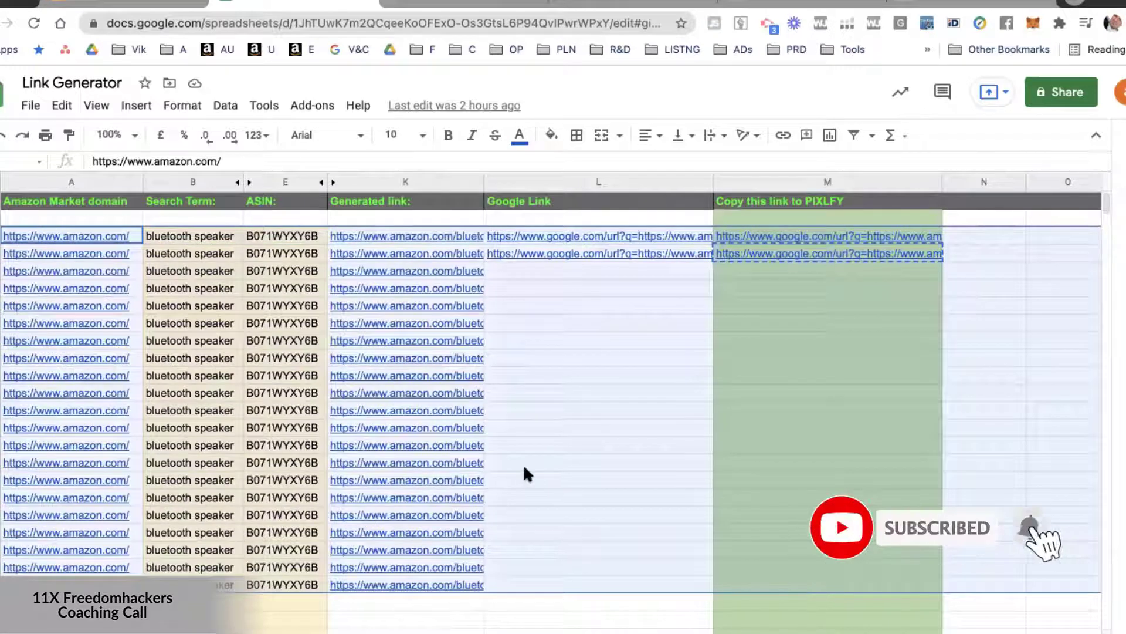
left_click(616, 447)
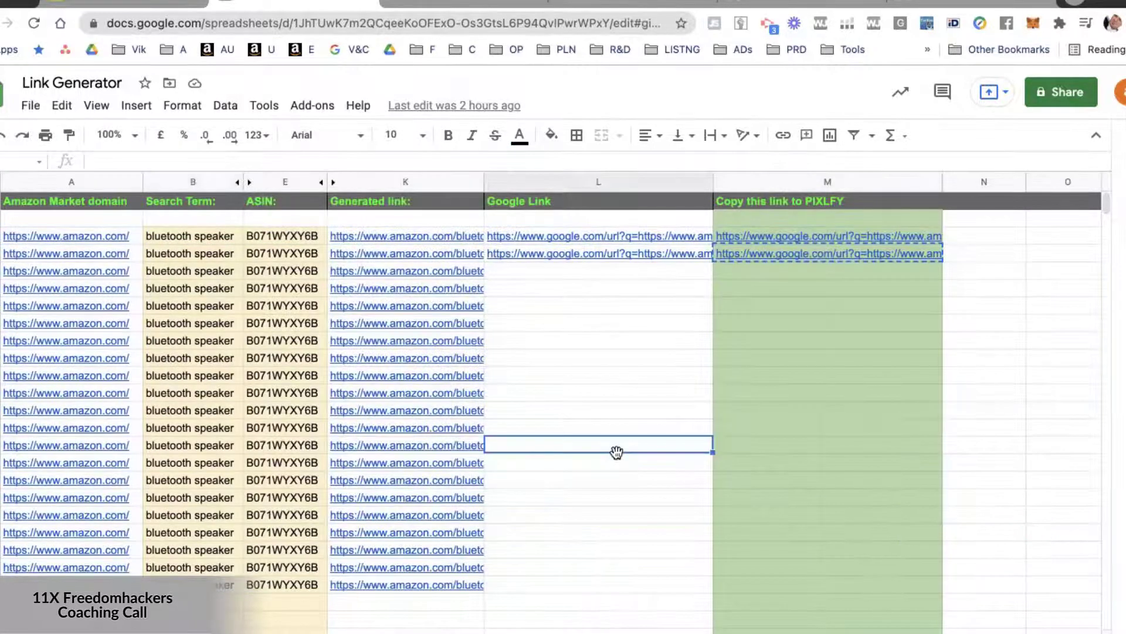
left_click(187, 219)
left_click(249, 588, "shift")
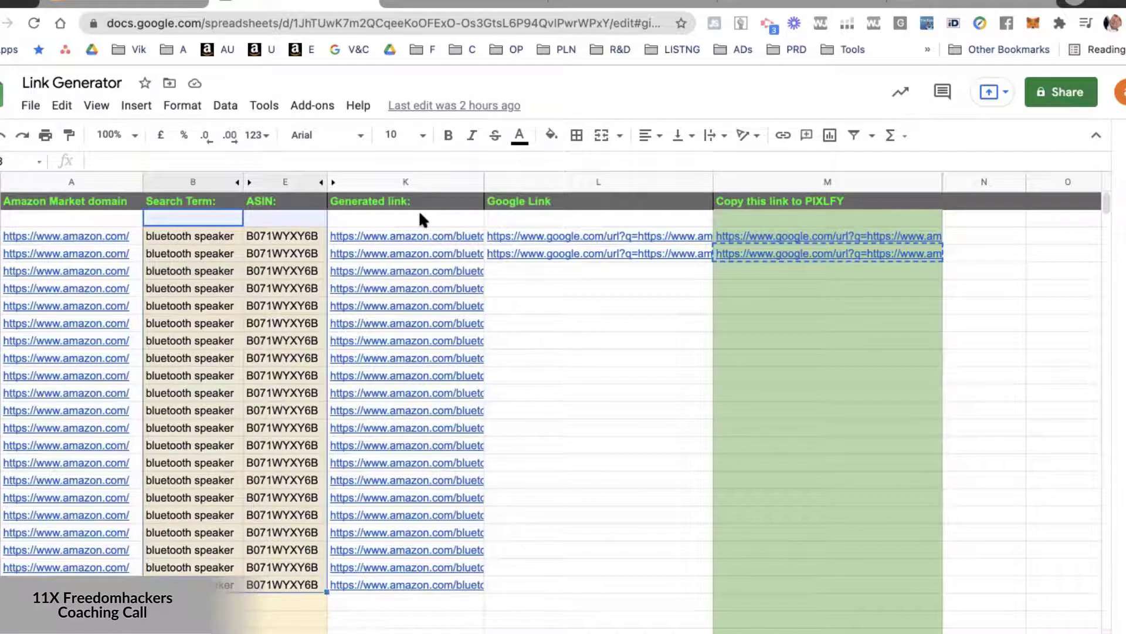
left_click(417, 234)
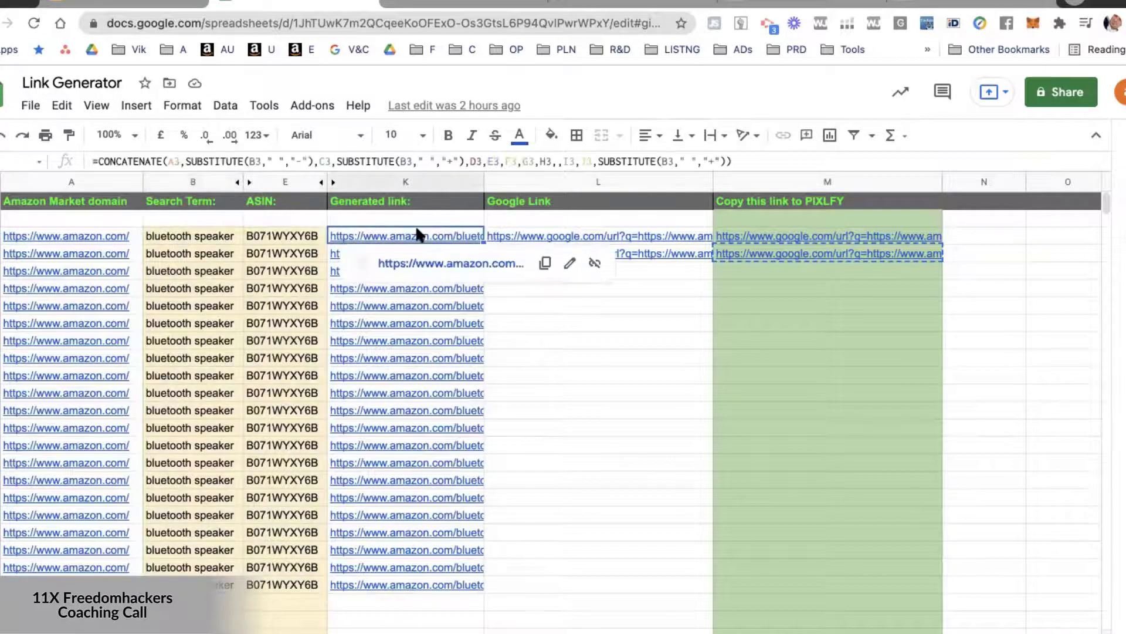
left_click(549, 355)
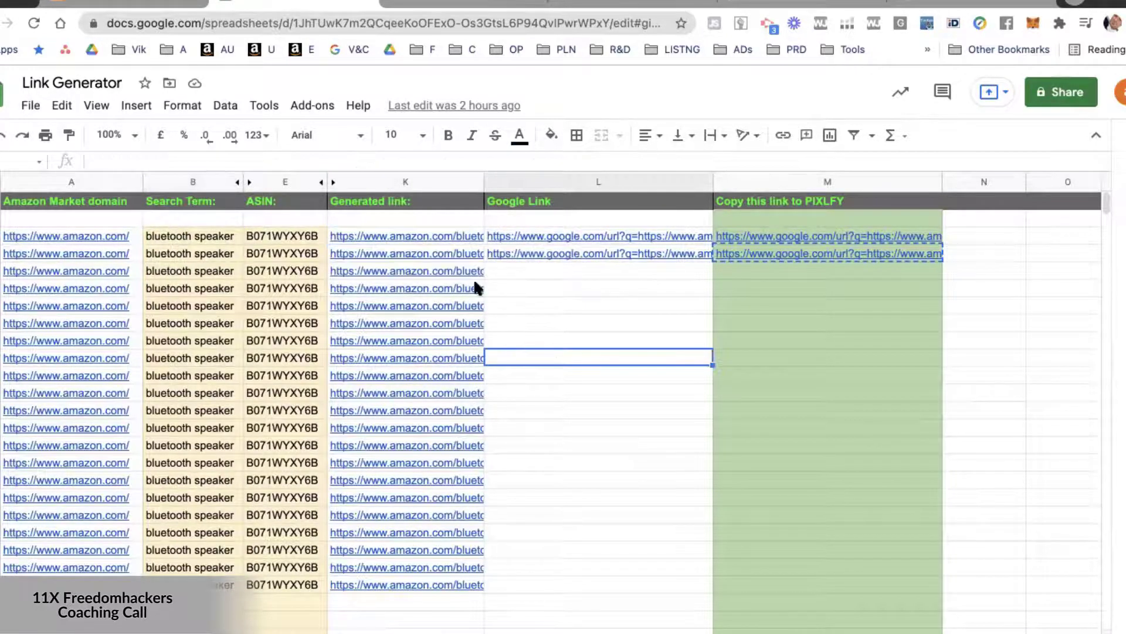
Copy the generated Amazon link from K5, switch to Gmail and send it in a Hangouts chat.
left_click(444, 271)
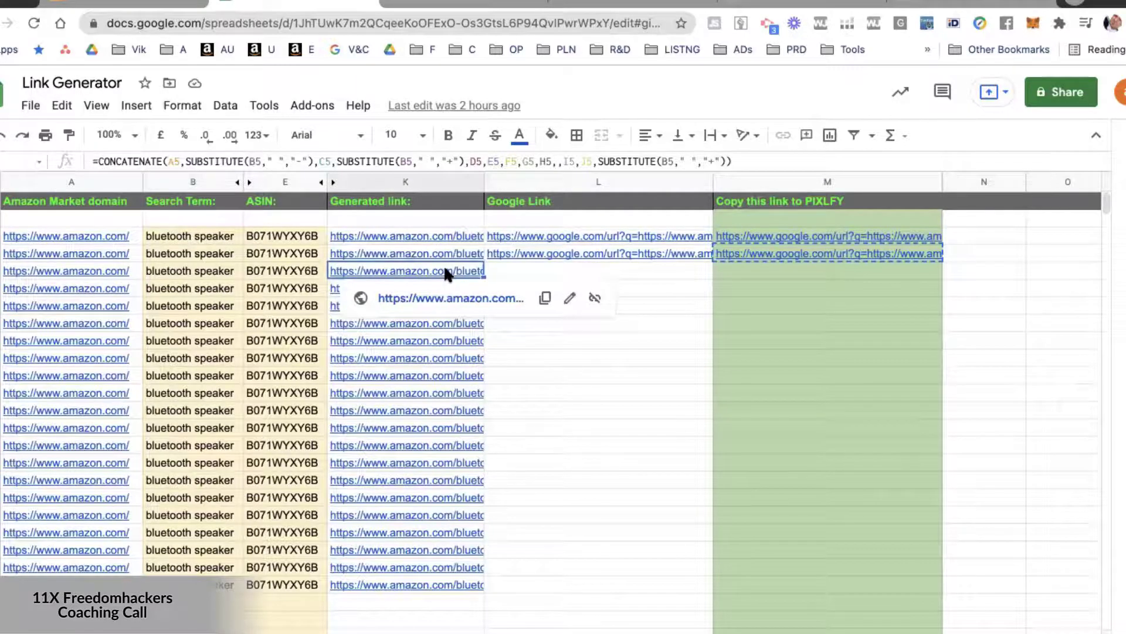
key("ctrl+c")
left_click(440, 2)
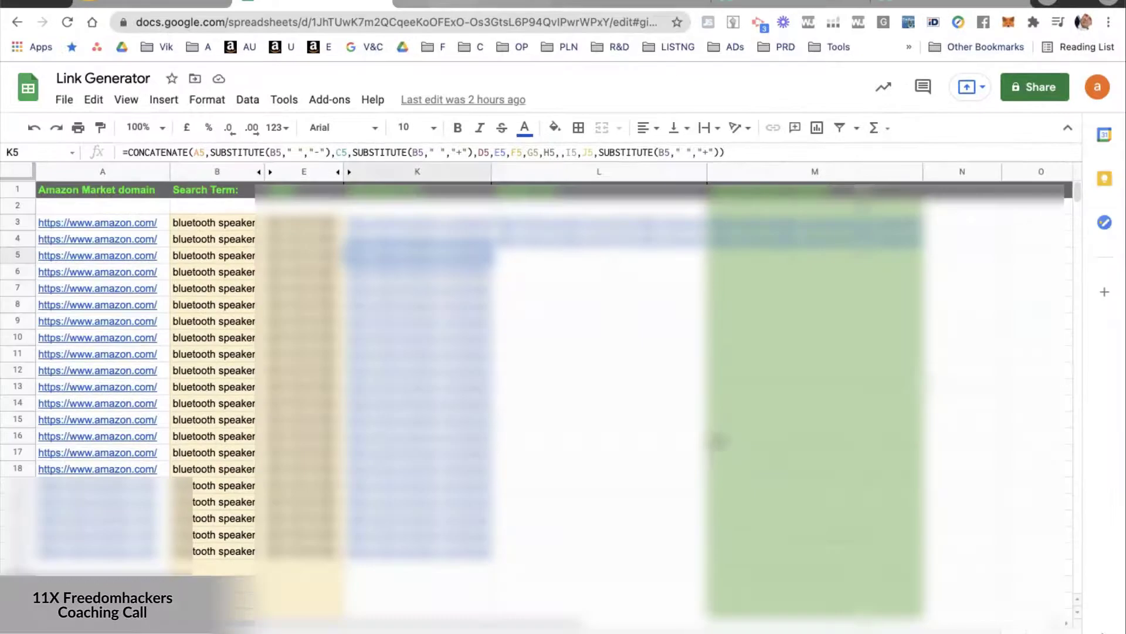
left_click(75, 533)
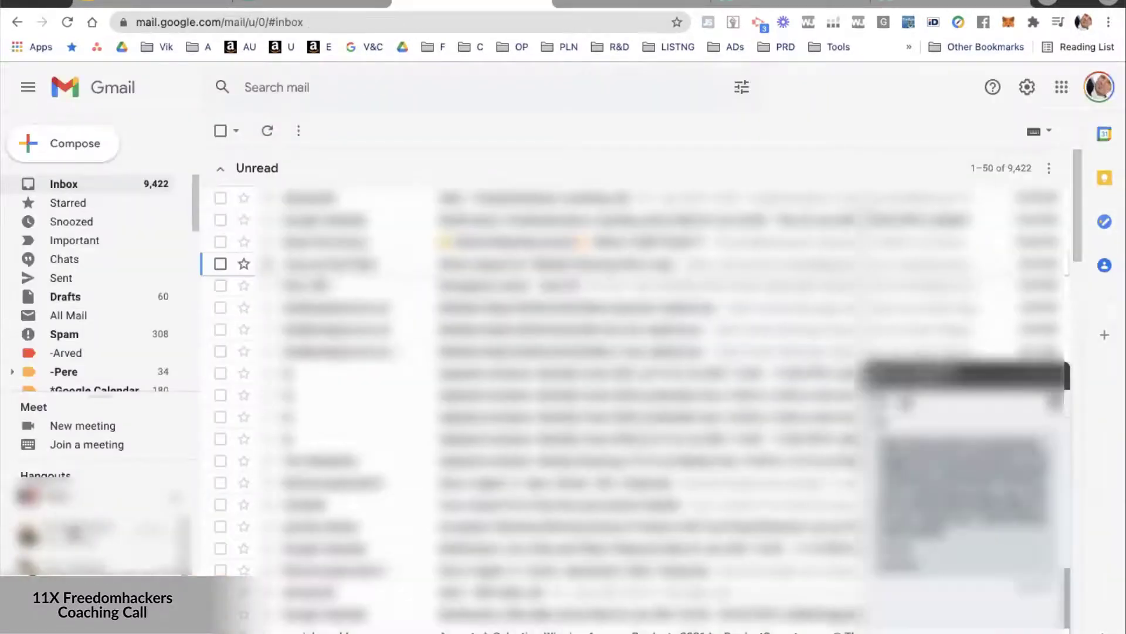
key("ctrl+v")
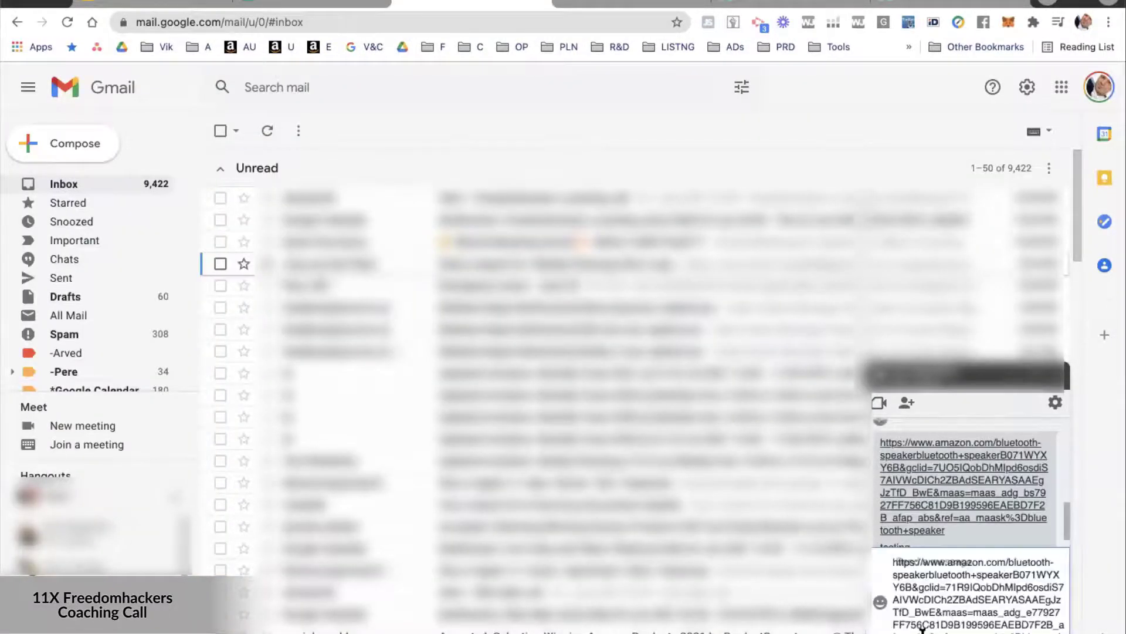
key("Return")
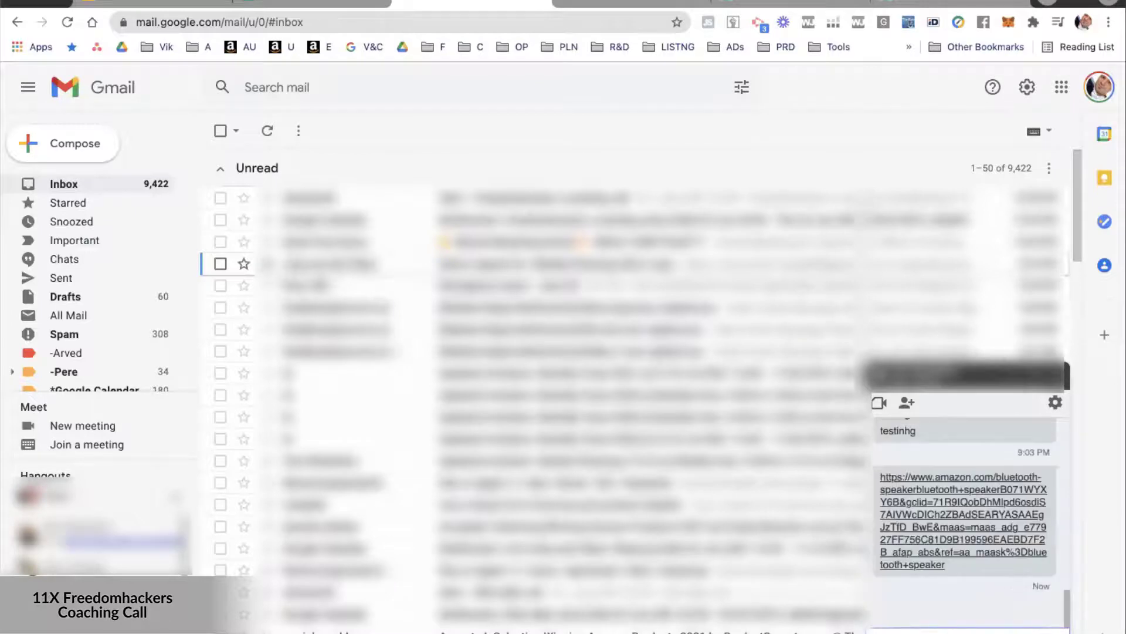
Copy the link from the sent chat message and send it again in the same chat.
right_click(933, 492)
left_click(709, 540)
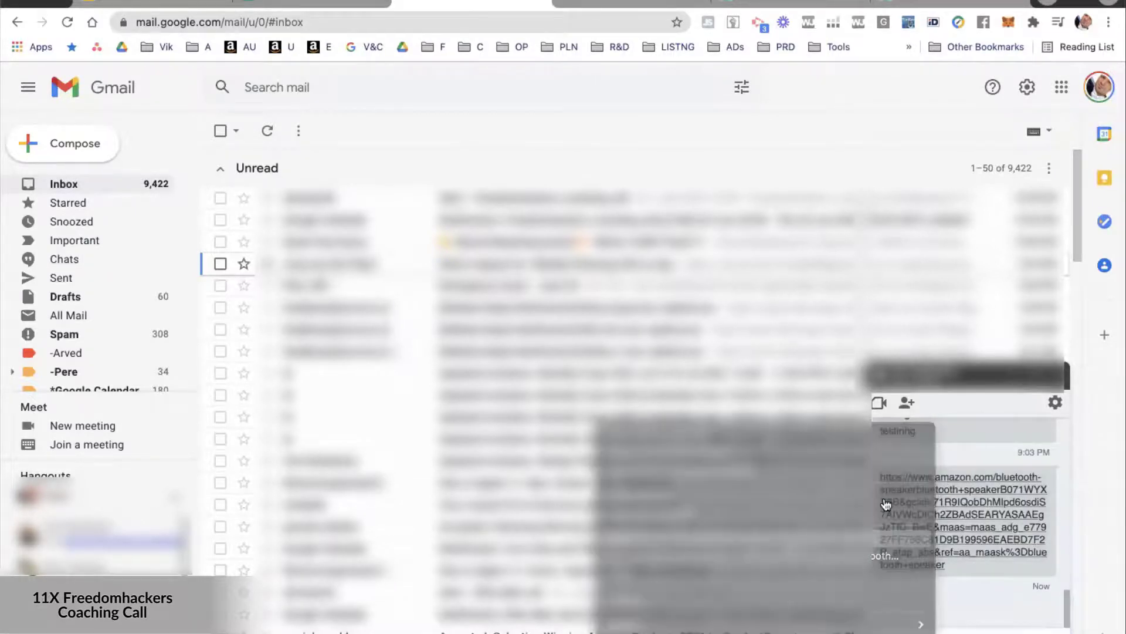
key("super+v")
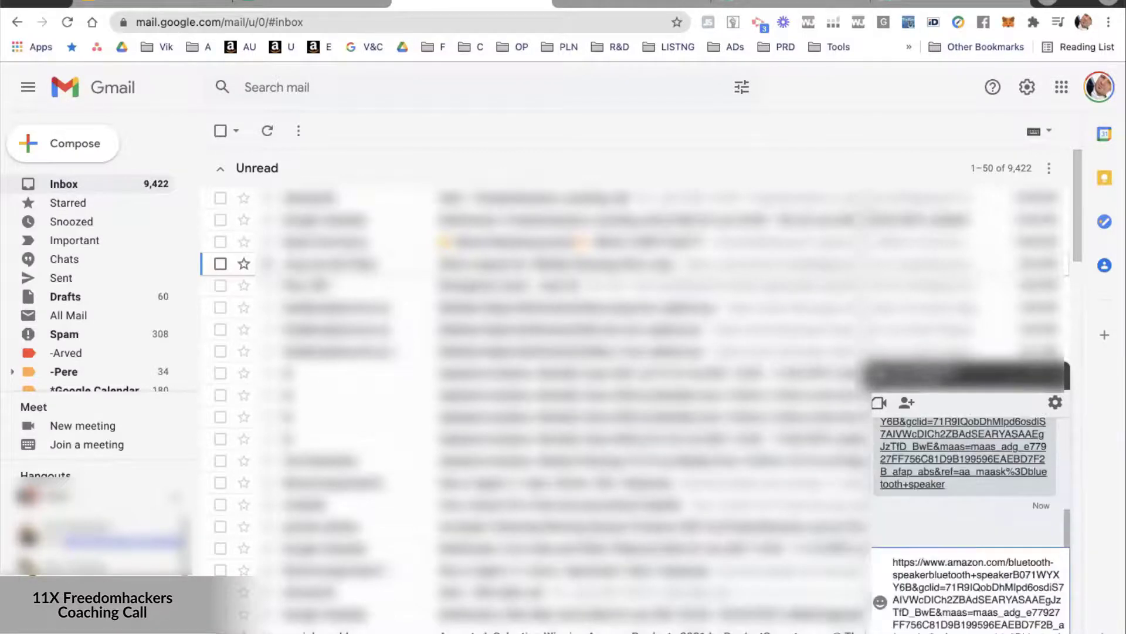
key("Return")
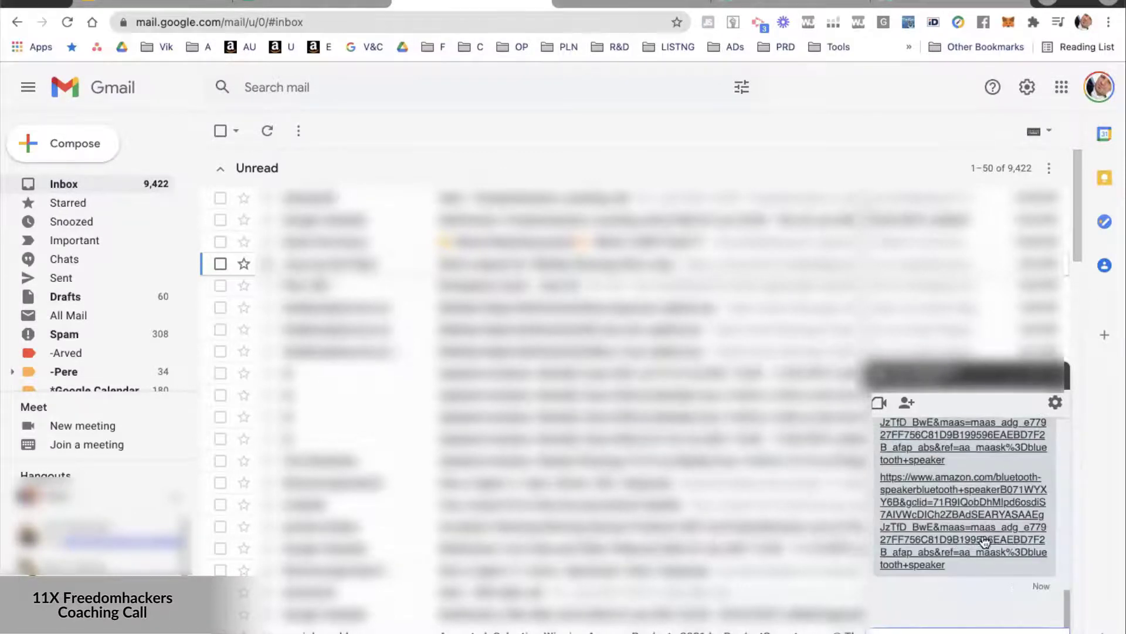
scroll(966, 545, "up", 8)
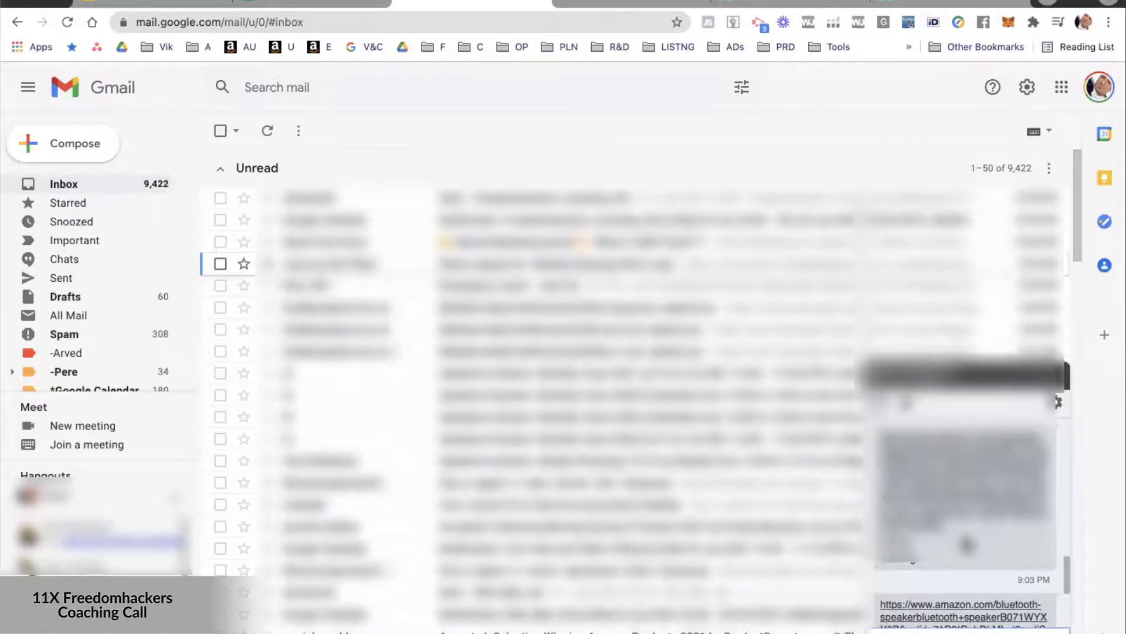
scroll(966, 545, "down", 8)
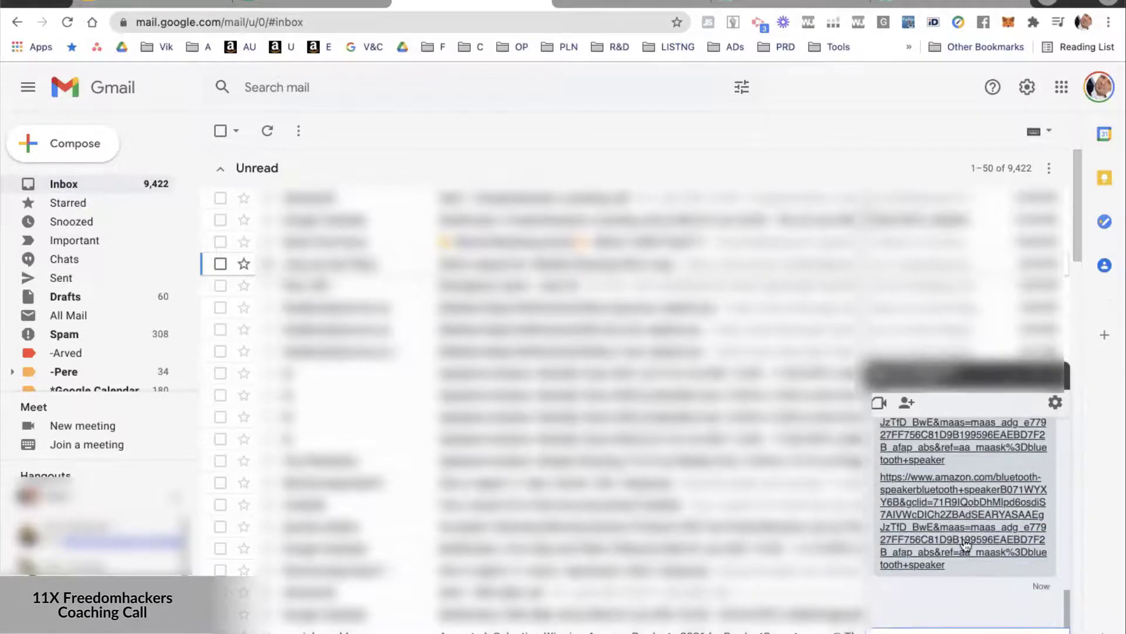
key("super+v")
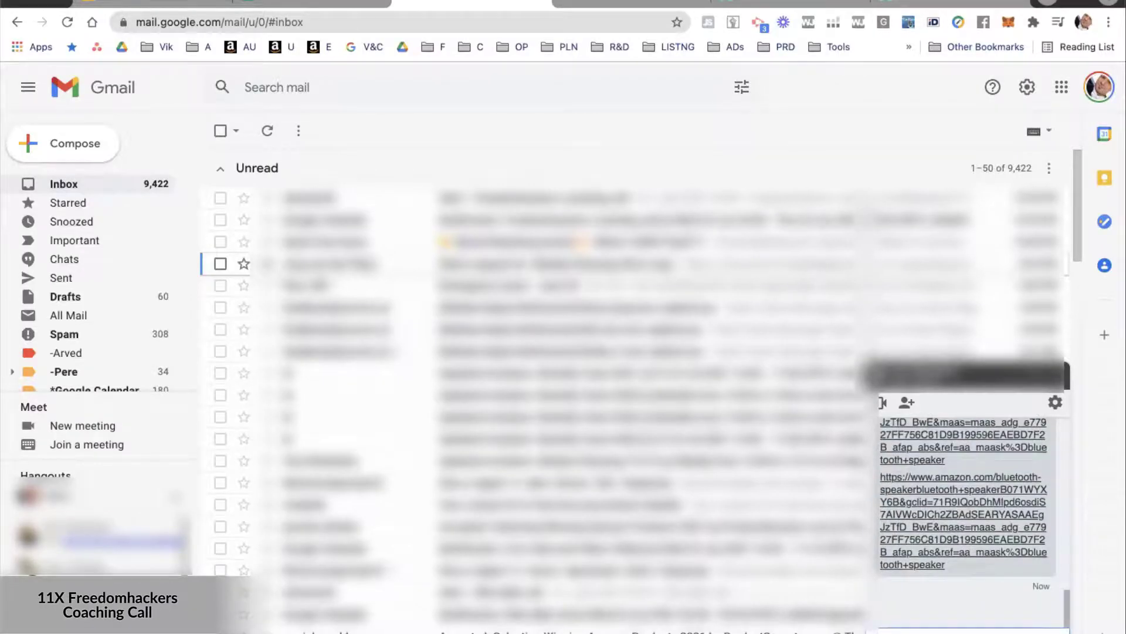
key("Return")
Copy the link address from the latest chat message and paste it into Google Link cell L5 of the Link Generator sheet.
right_click(925, 514)
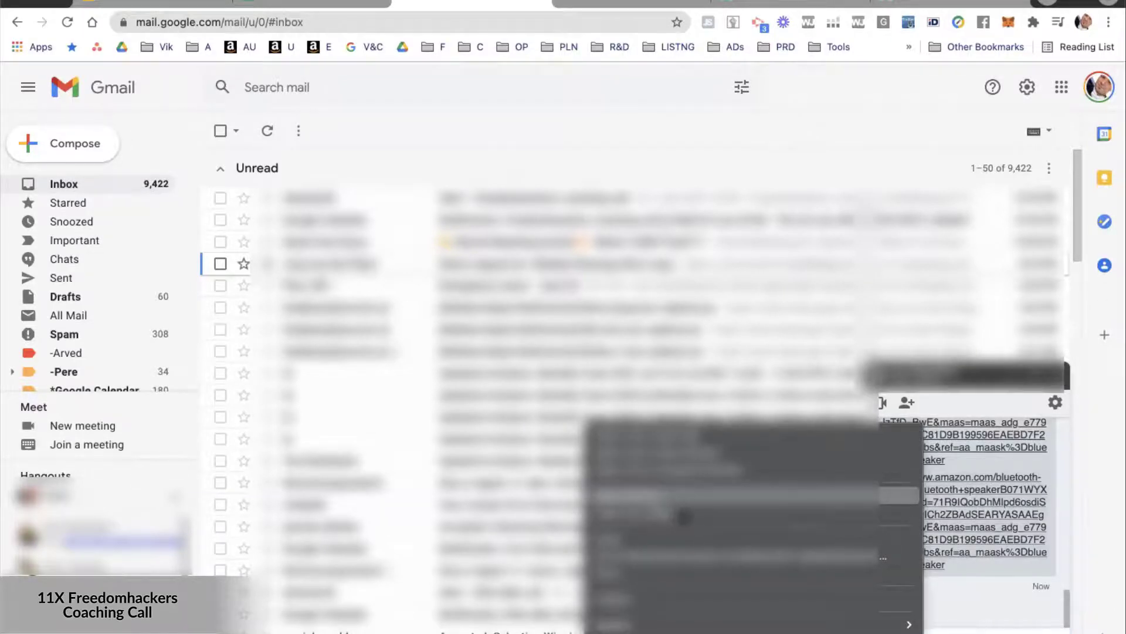
left_click(690, 512)
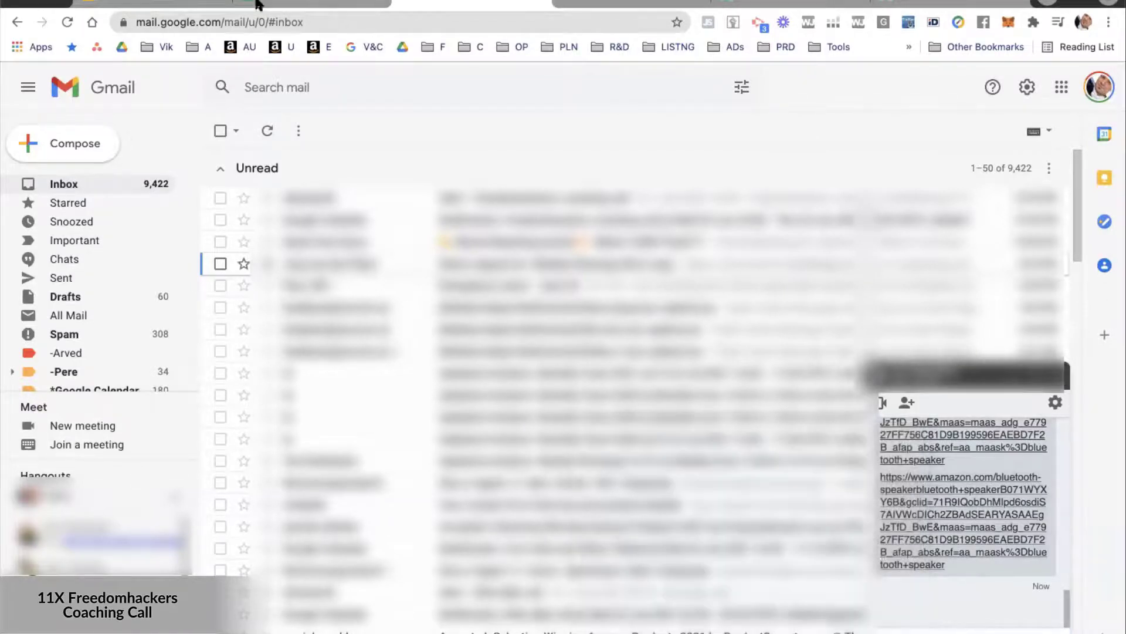
left_click(259, 2)
left_click(542, 255)
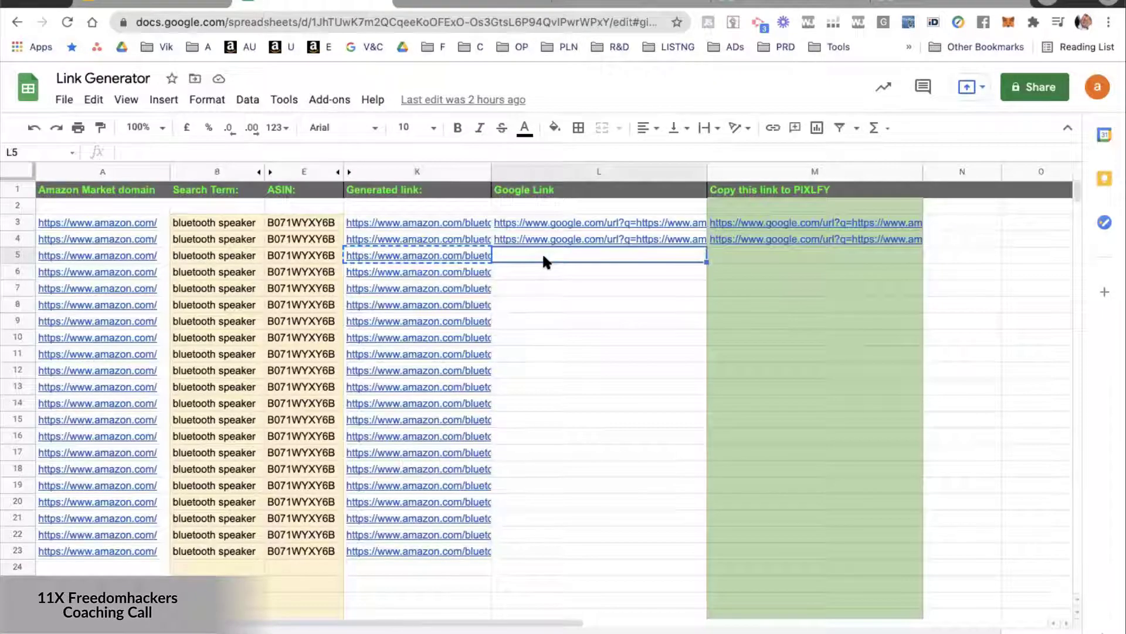
key("super+v")
left_click(598, 352)
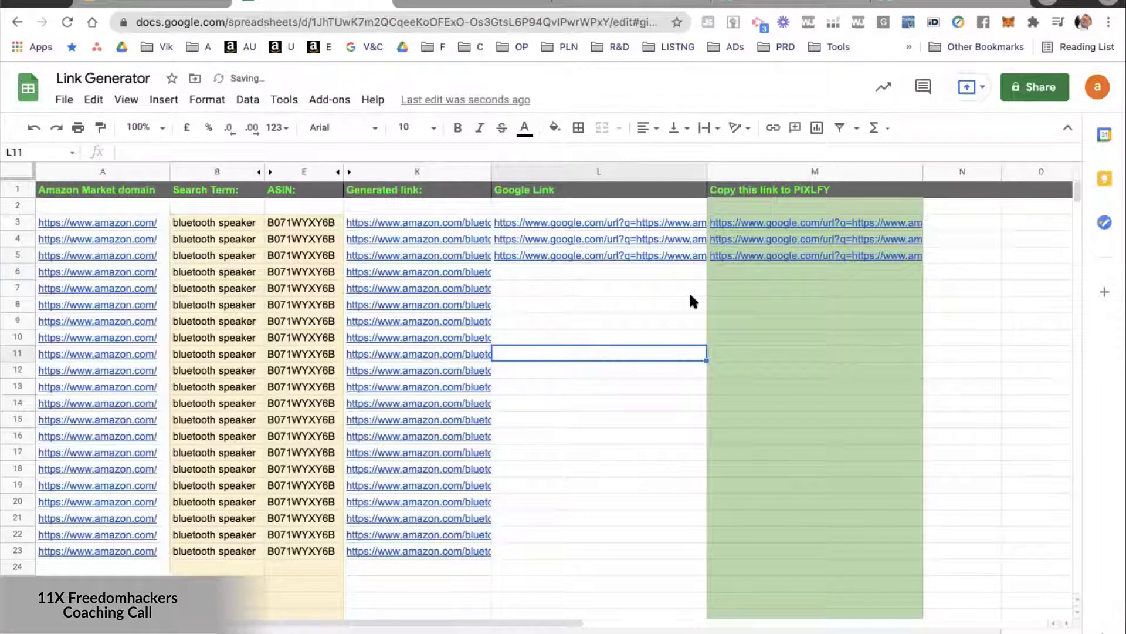
Enlarge the formula bar and examine the full Google link in L5 and the formula in M5.
mouse_move(559, 256)
left_click(603, 248)
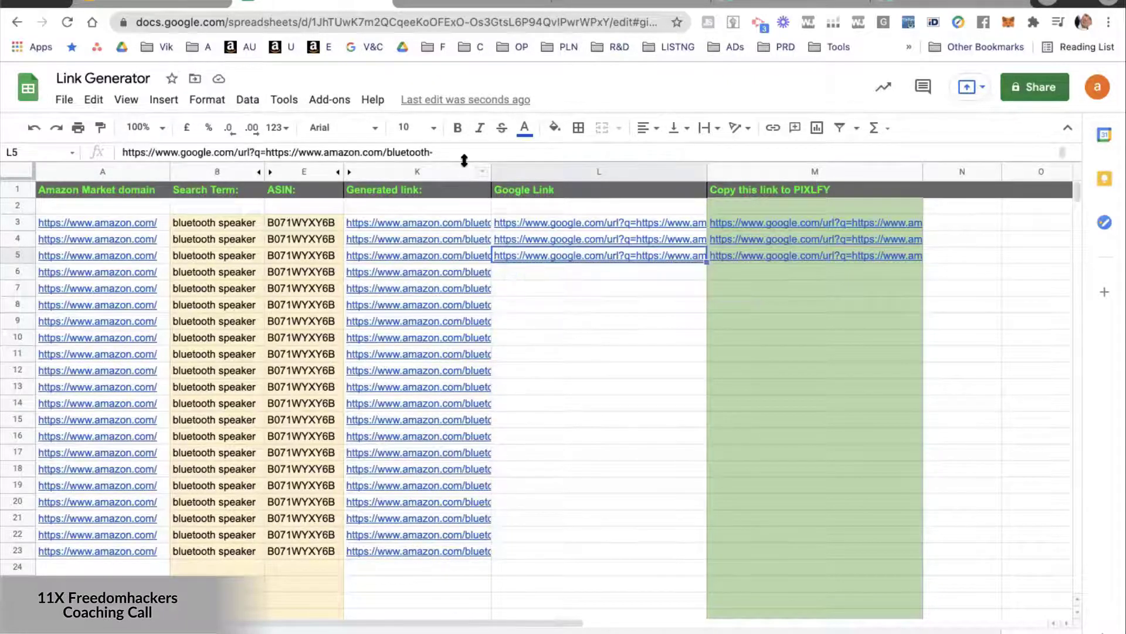
left_click_drag(473, 167, 462, 382)
left_click_drag(499, 255, 509, 220)
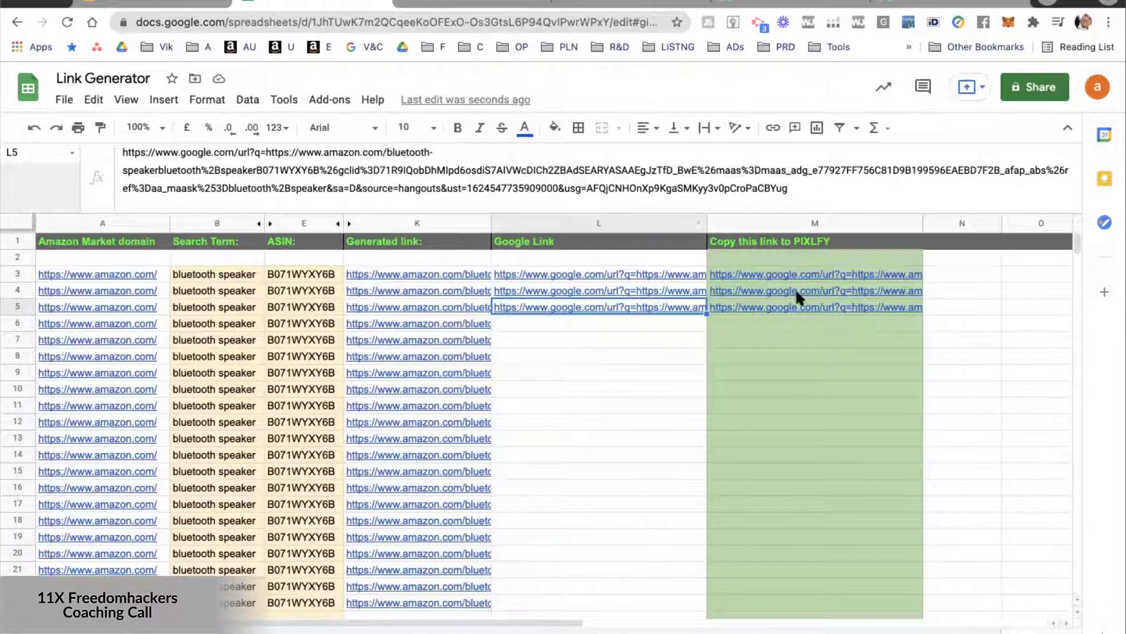
left_click(786, 311)
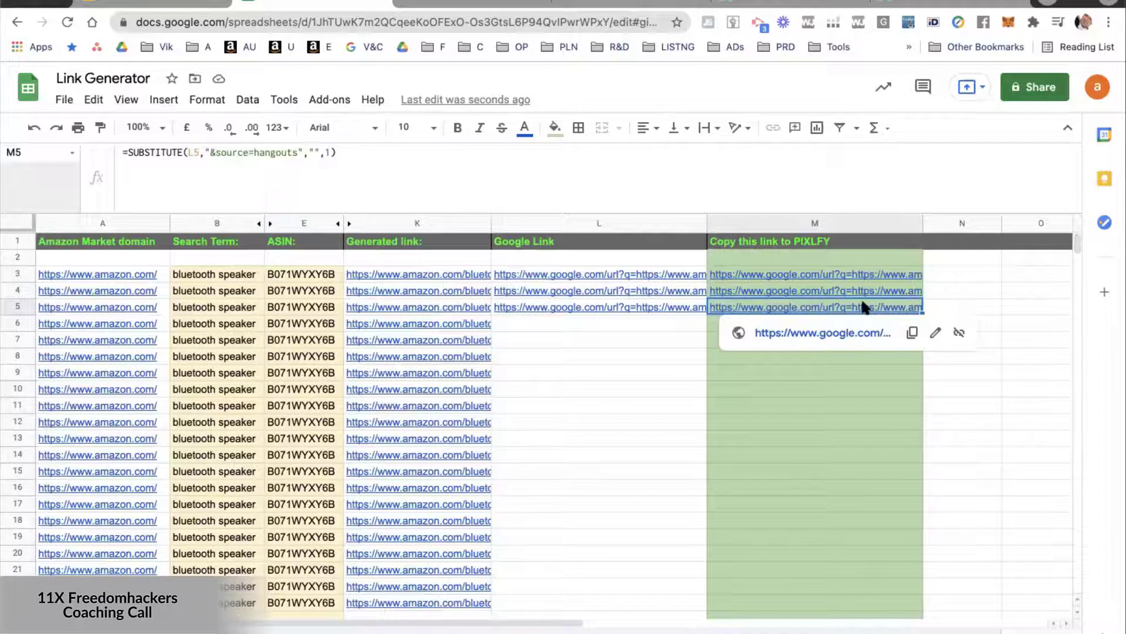
Compare the Google Link cell L6 with the substitution formula in M6 of the PIXLFY column.
left_click(557, 324)
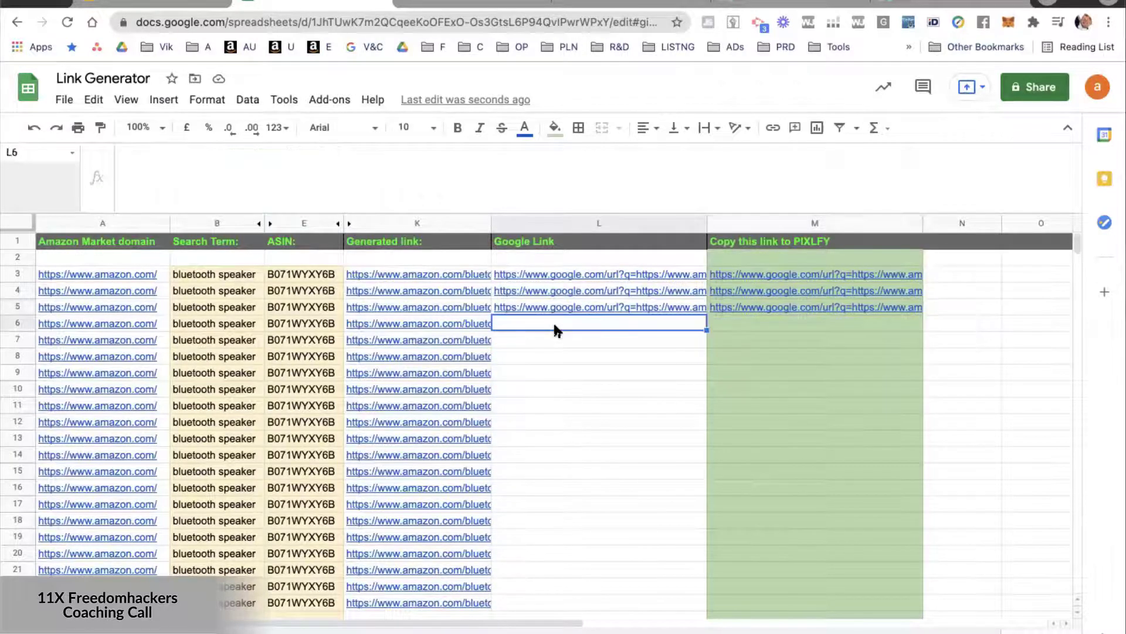
left_click(777, 322)
left_click(624, 333)
left_click(647, 323)
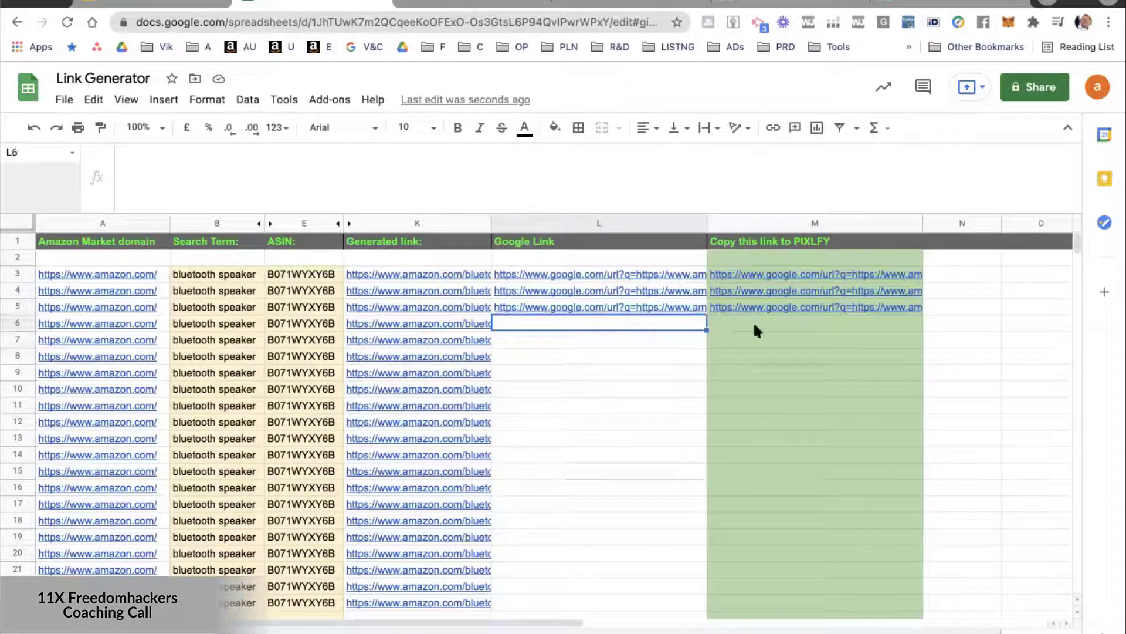
left_click(773, 322)
left_click(647, 323)
left_click(634, 341)
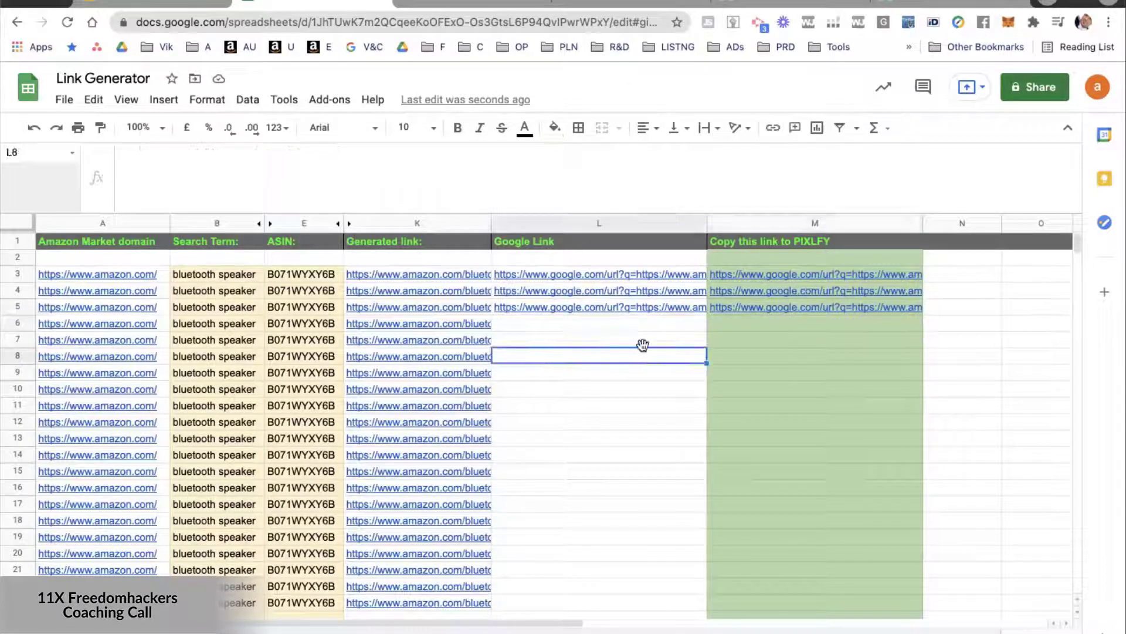
left_click(784, 324)
left_click(680, 324)
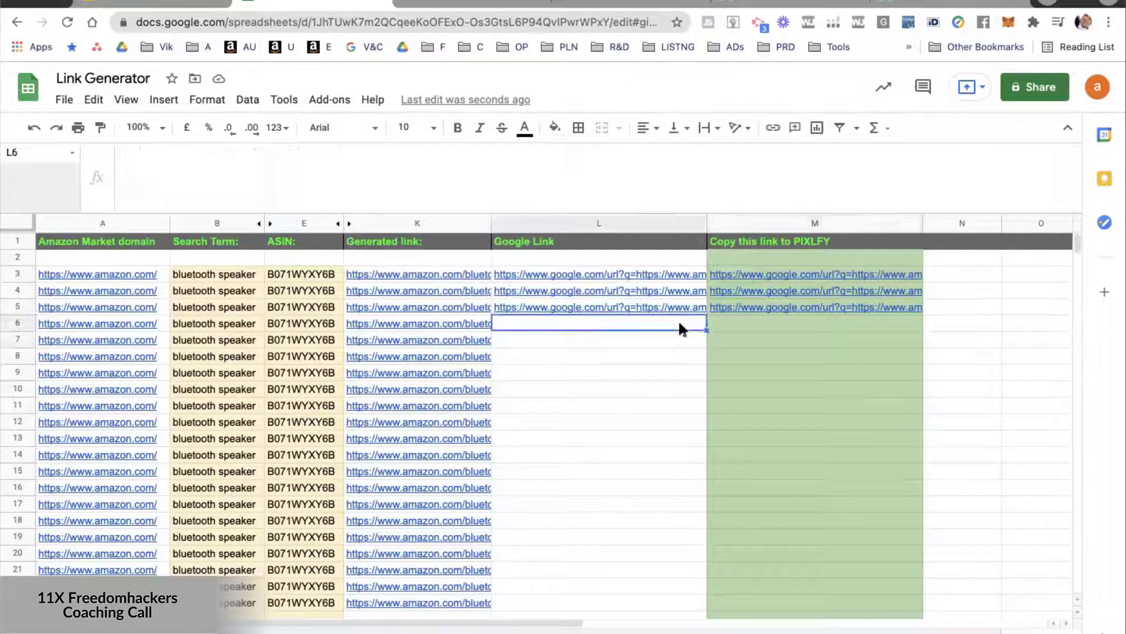
left_click(740, 321)
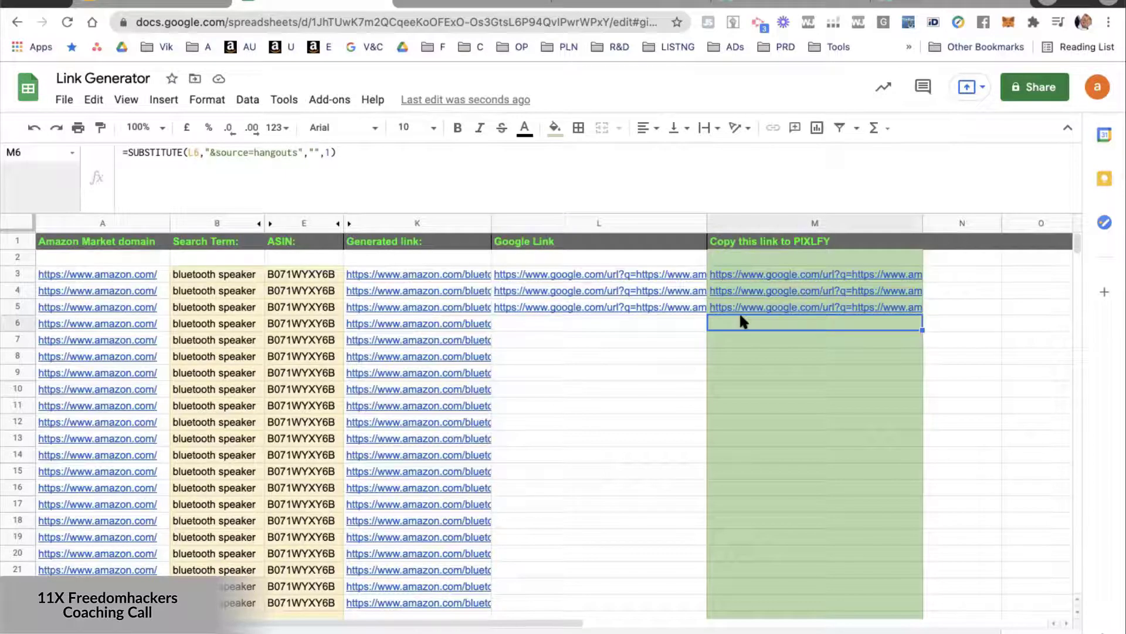
Test the PIXLFY link in M5 by opening it, and return to the Link Generator sheet.
left_click(770, 310)
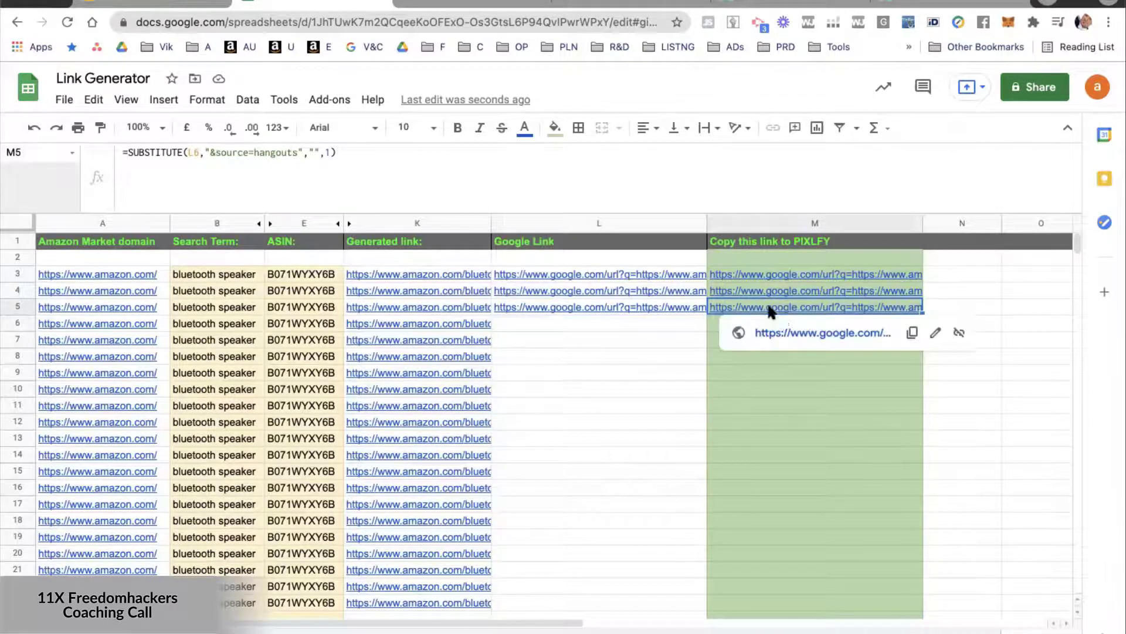
left_click(789, 334)
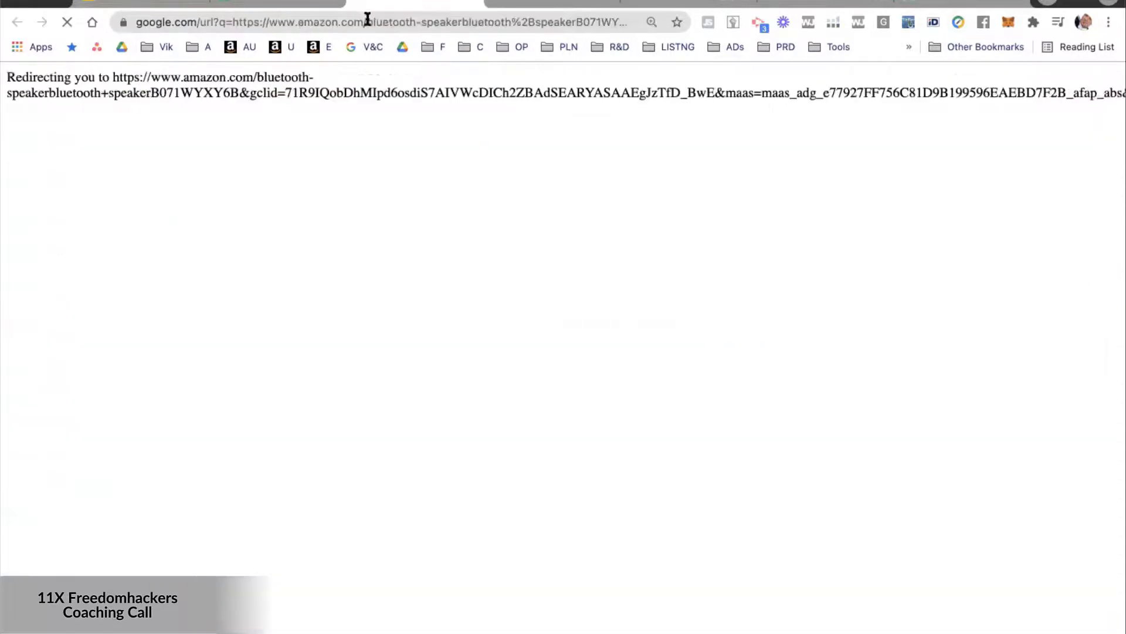
left_click(264, 3)
left_click(334, 292)
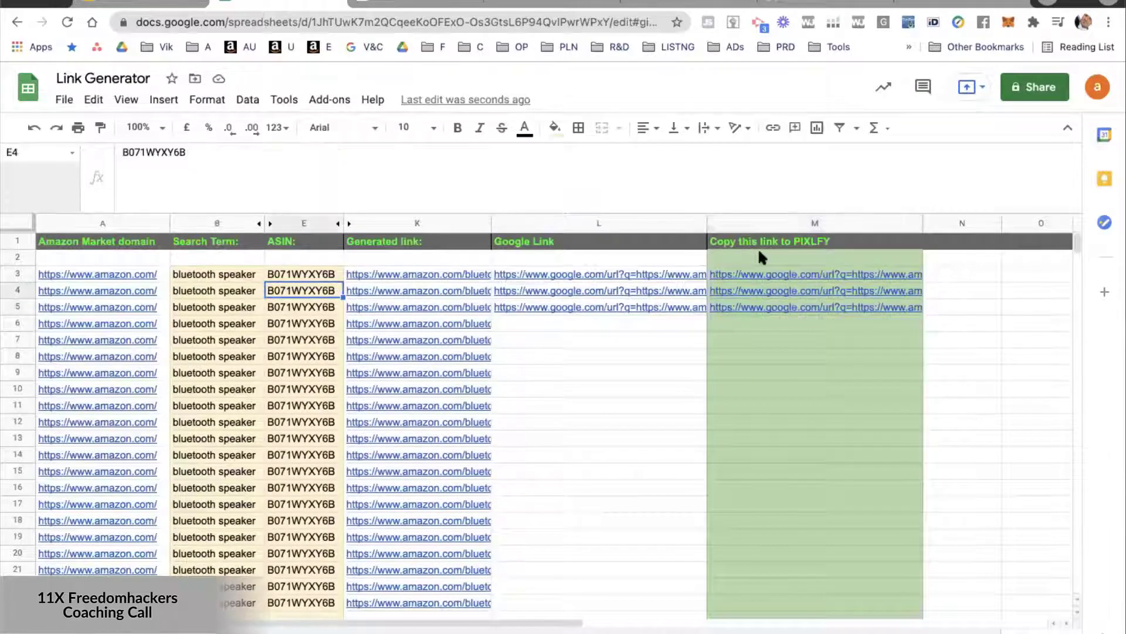
Test the PIXLFY link in M3 by opening it, and compare it with the full Google link in L3 of the Link Generator sheet.
left_click(760, 278)
left_click(769, 294)
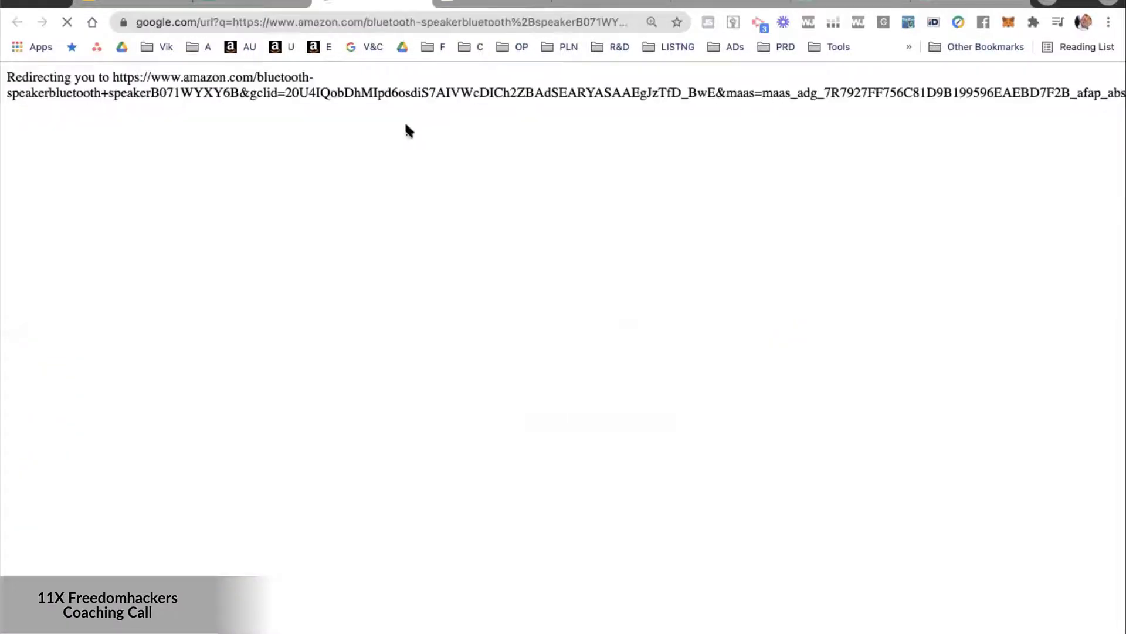
left_click(422, 2)
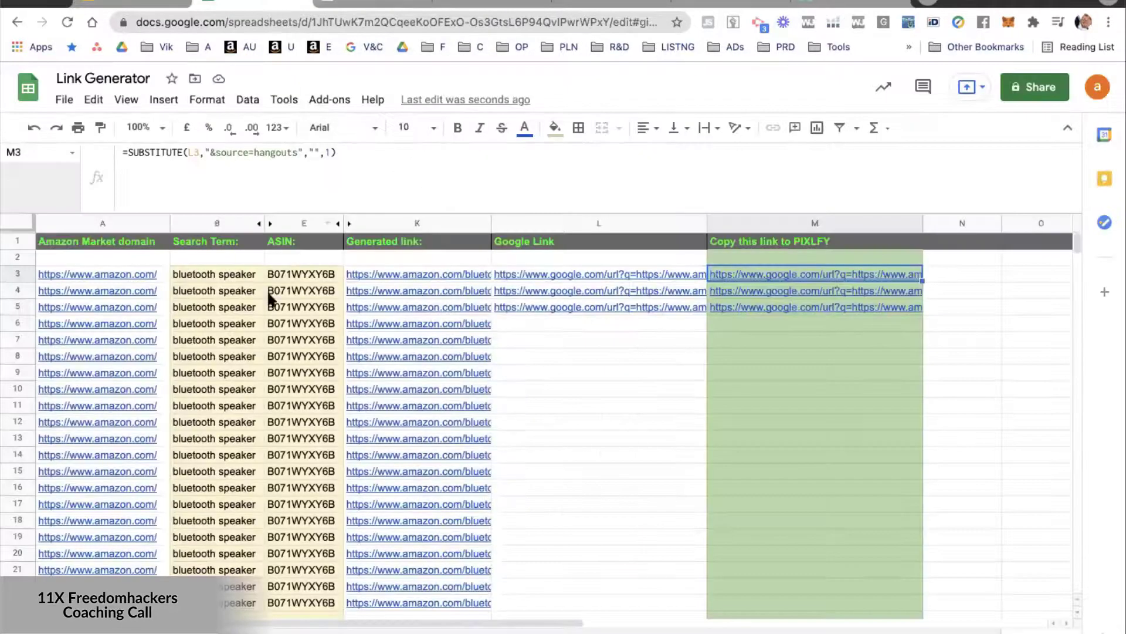
left_click(550, 276)
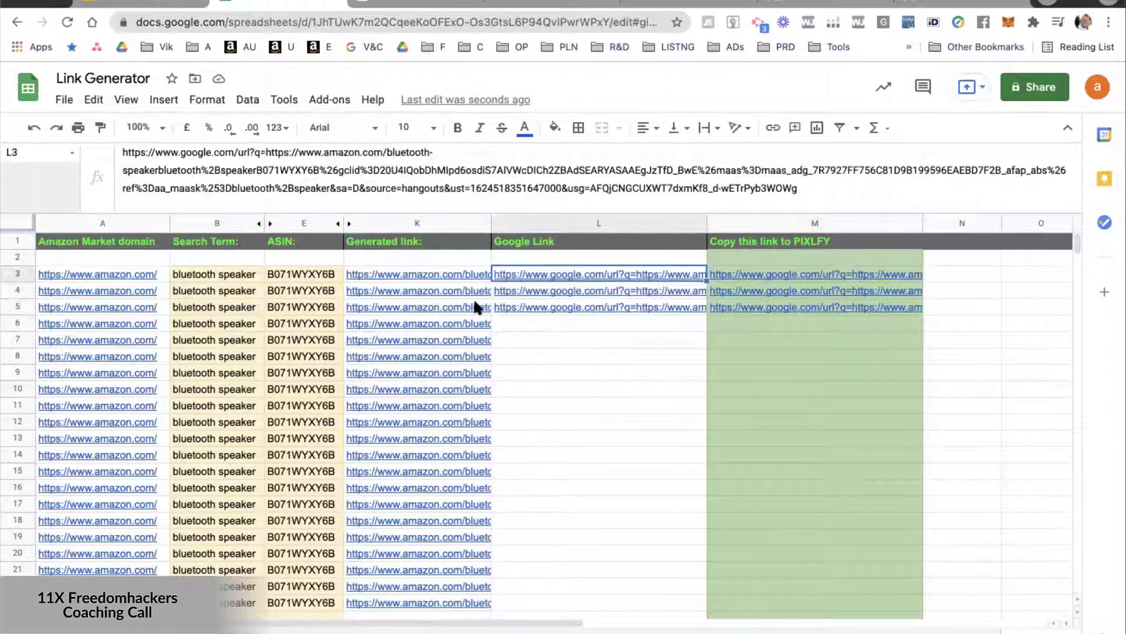
left_click(562, 360)
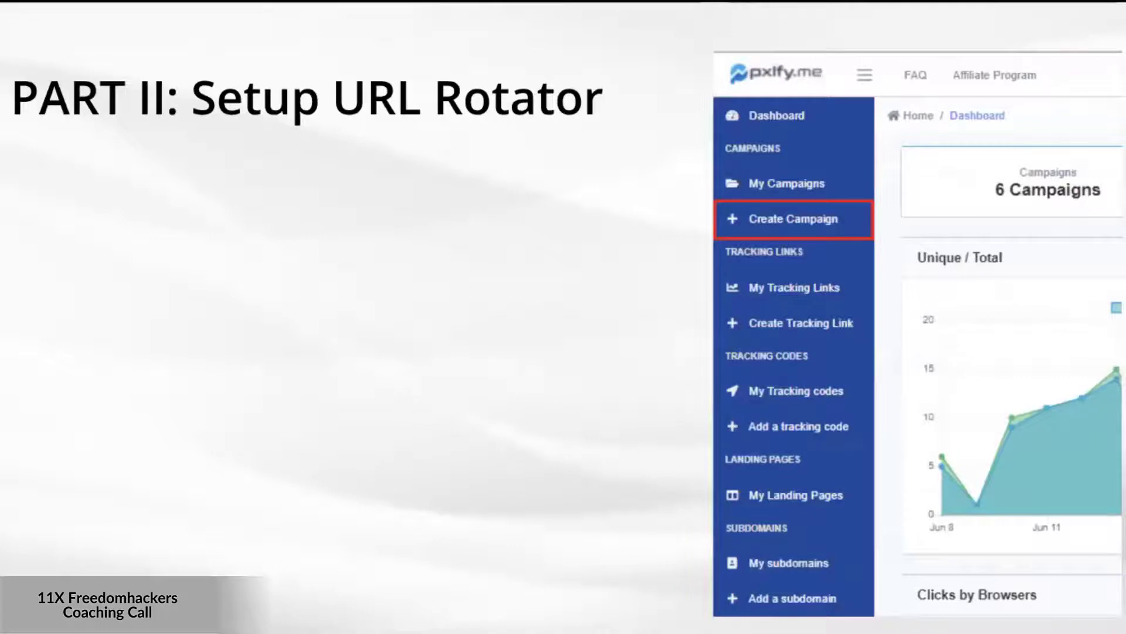
left_click(1125, 293)
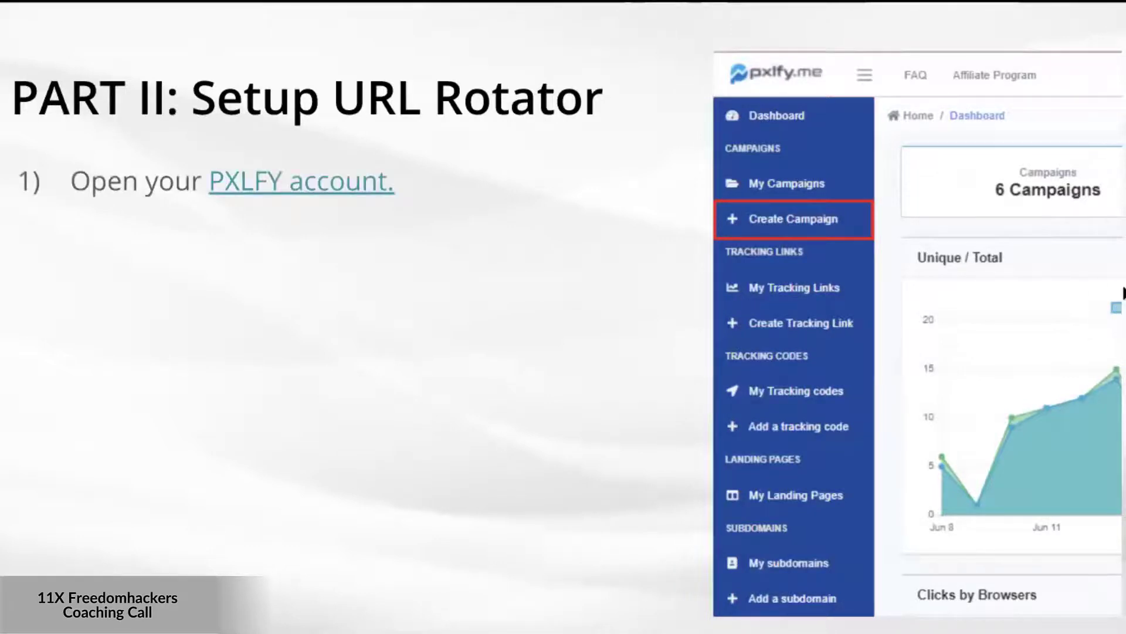
left_click(1124, 293)
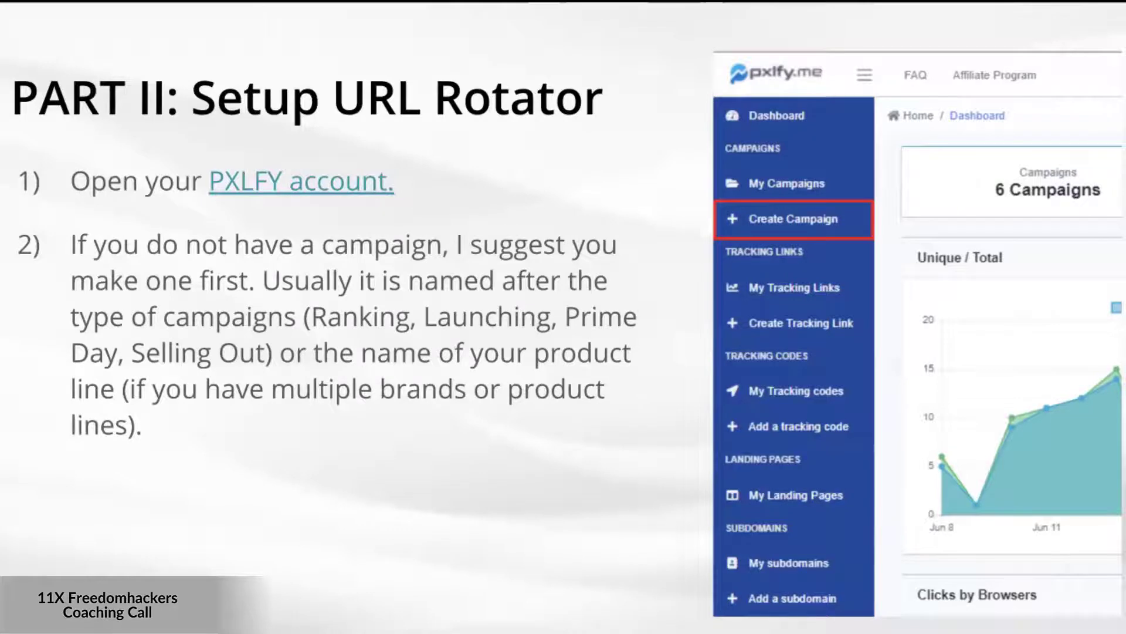
key("Right")
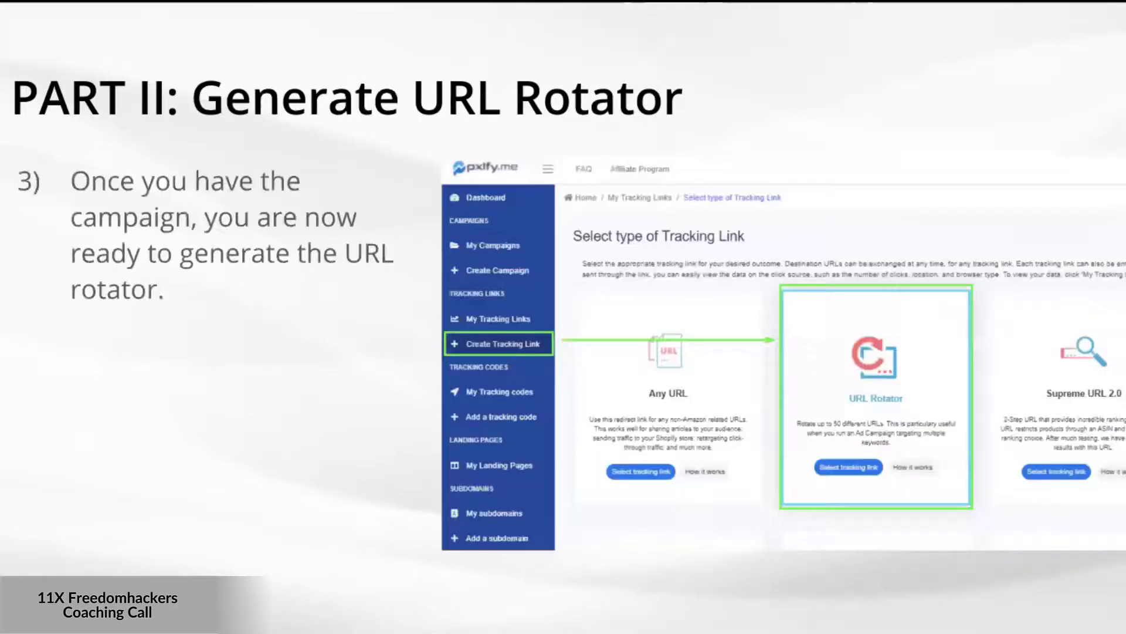
key("Right")
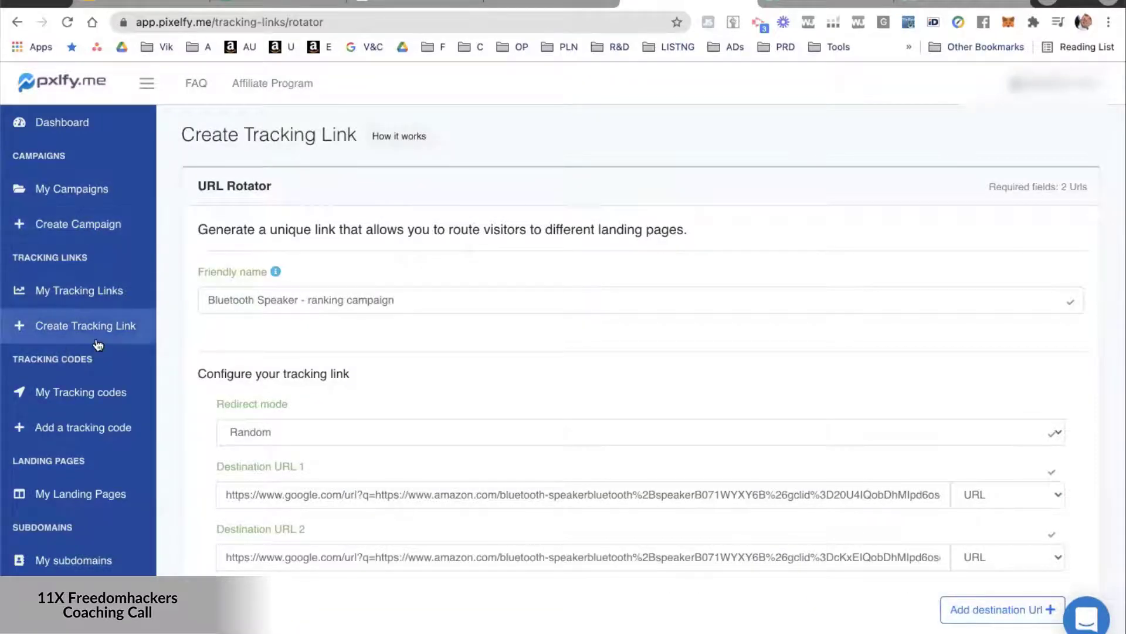
Enlarge the URL Rotator form and examine its friendly name and the available redirect modes.
left_click(352, 301)
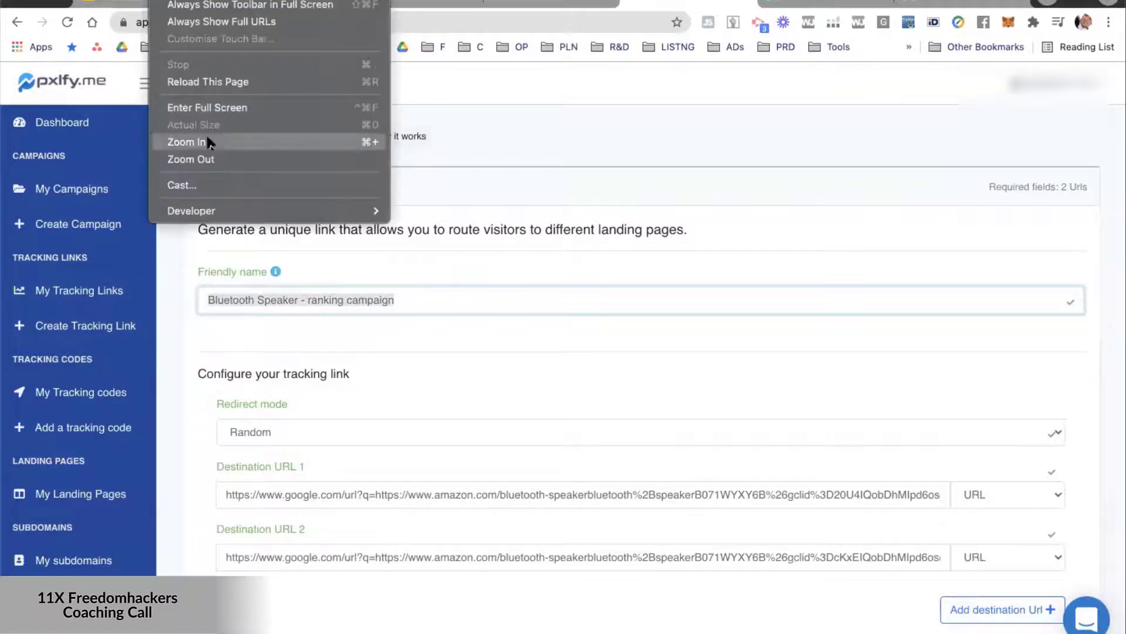
left_click(205, 135)
scroll(533, 337, "down", 3)
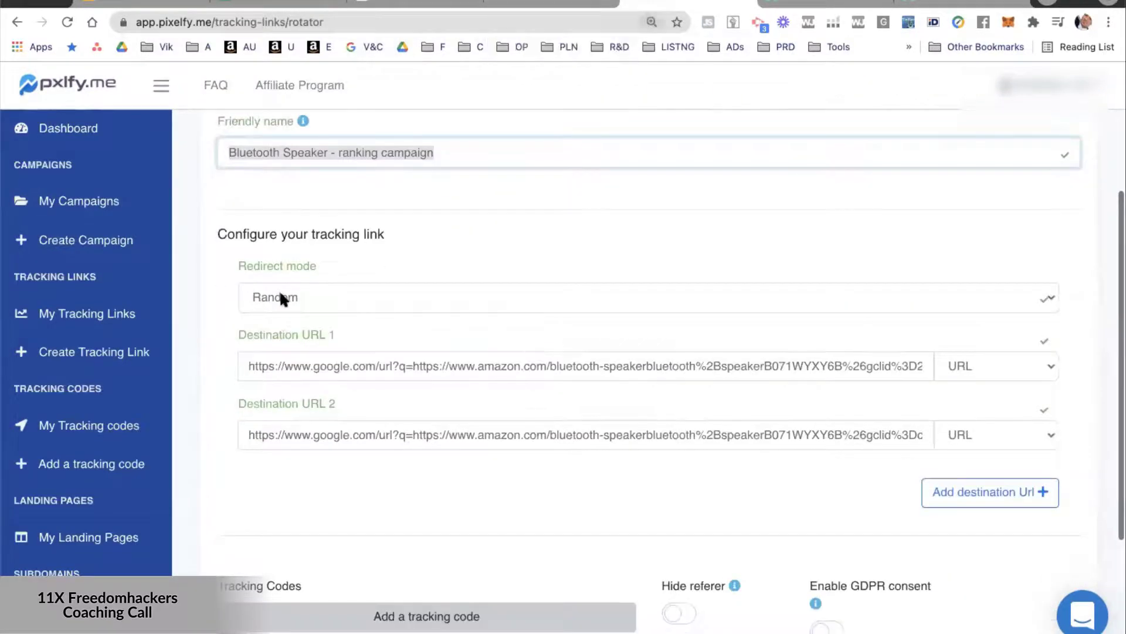
left_click(307, 296)
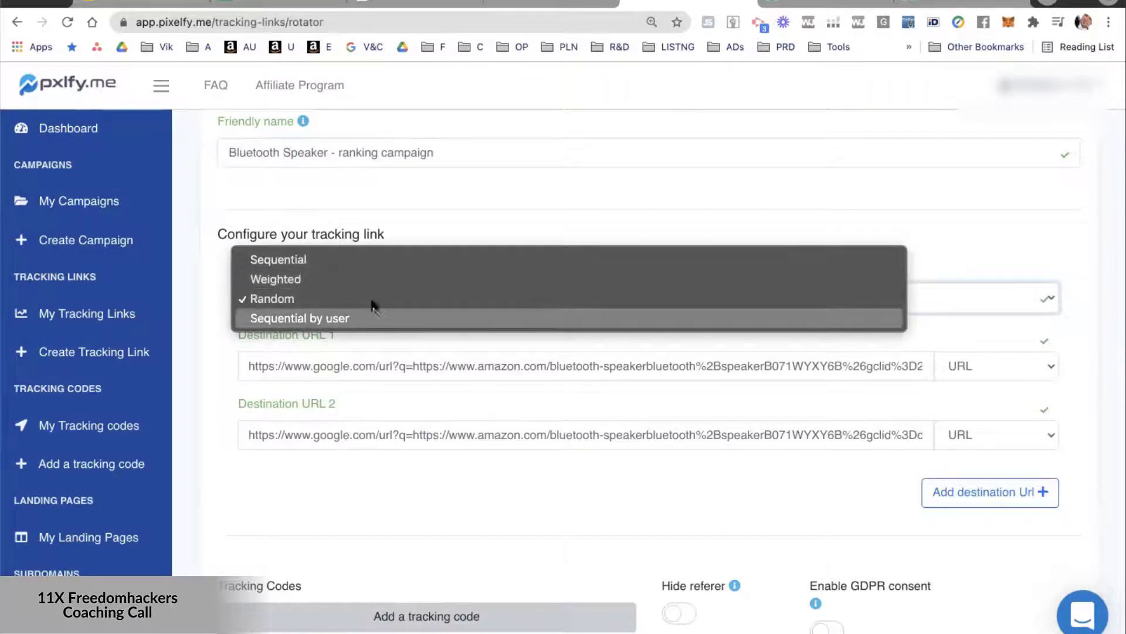
left_click(401, 218)
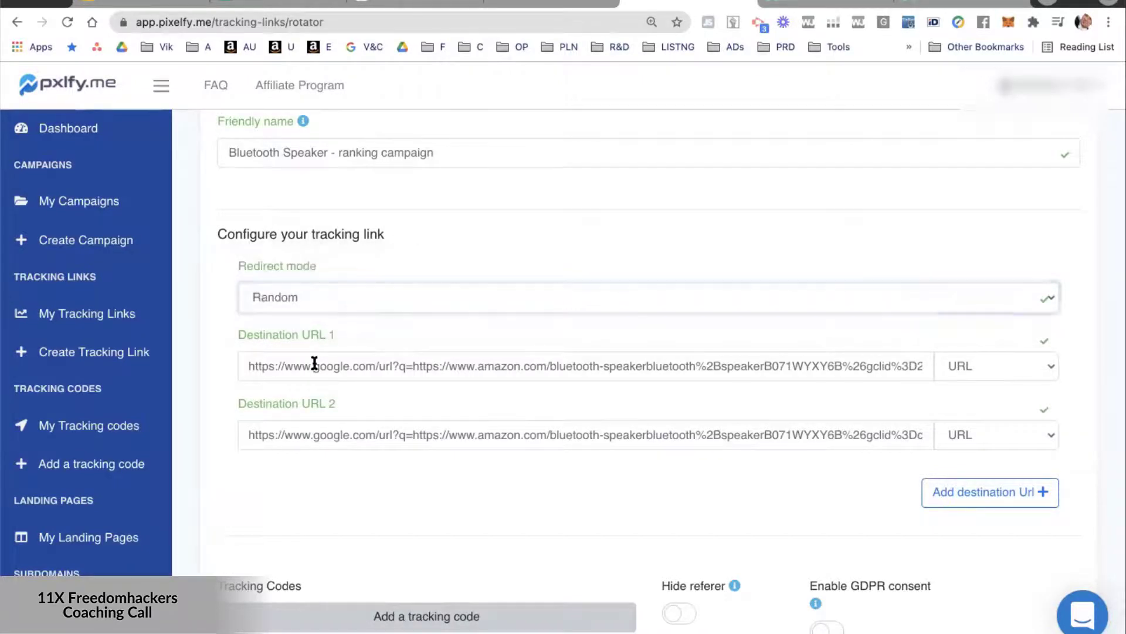
Inspect Destination URL 1 and 2, and try adding a third destination URL before removing it again.
double_click(314, 365)
triple_click(419, 434)
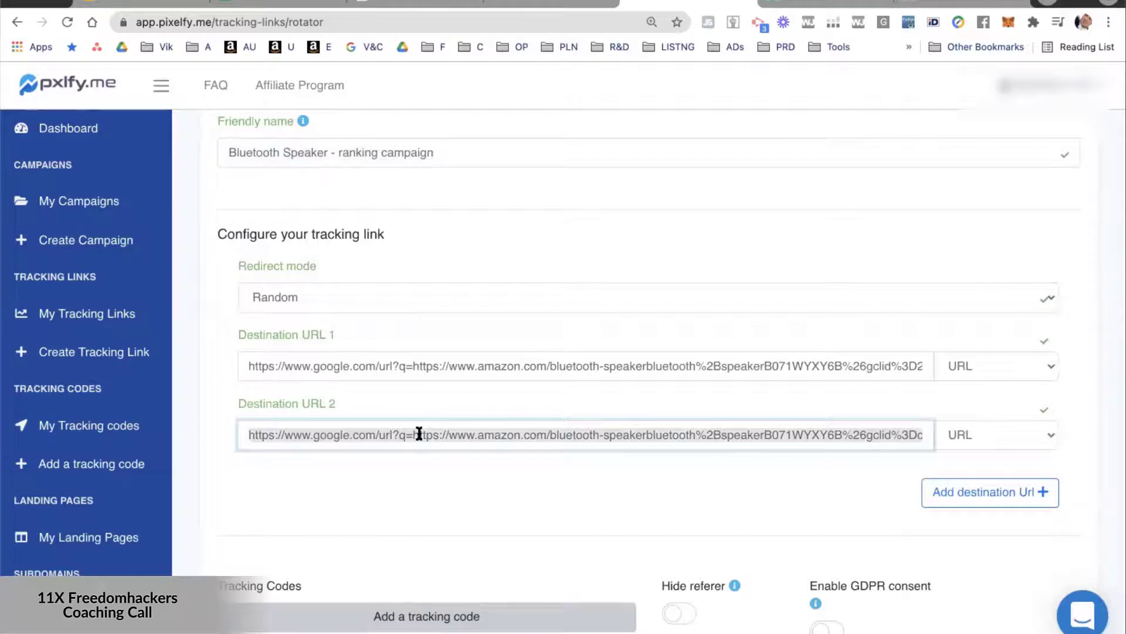
left_click(1005, 491)
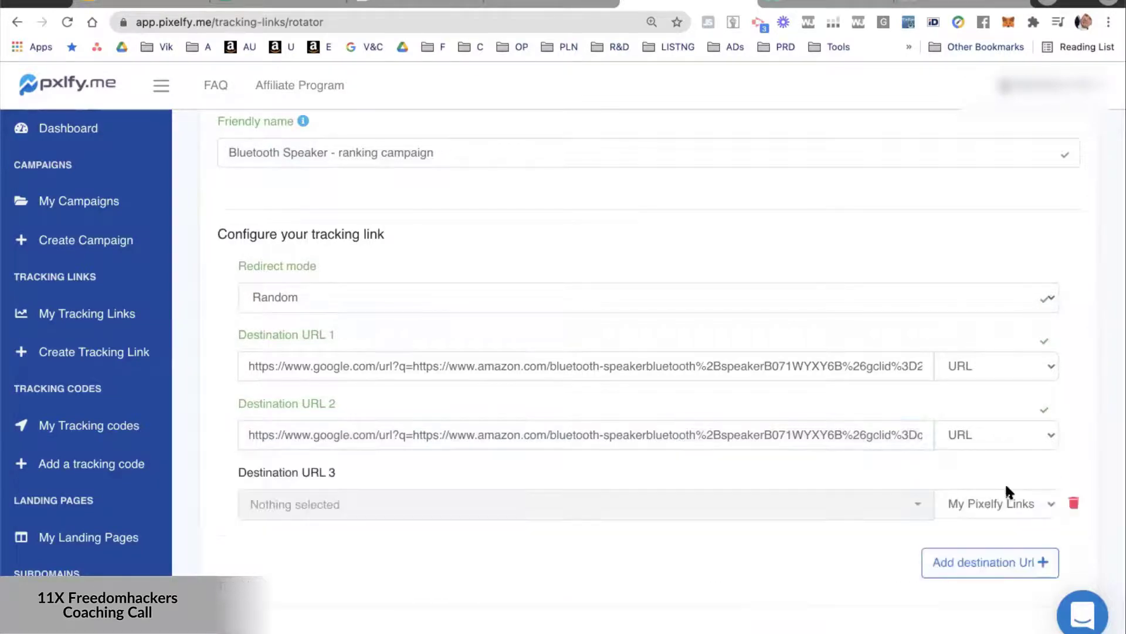
left_click(1074, 502)
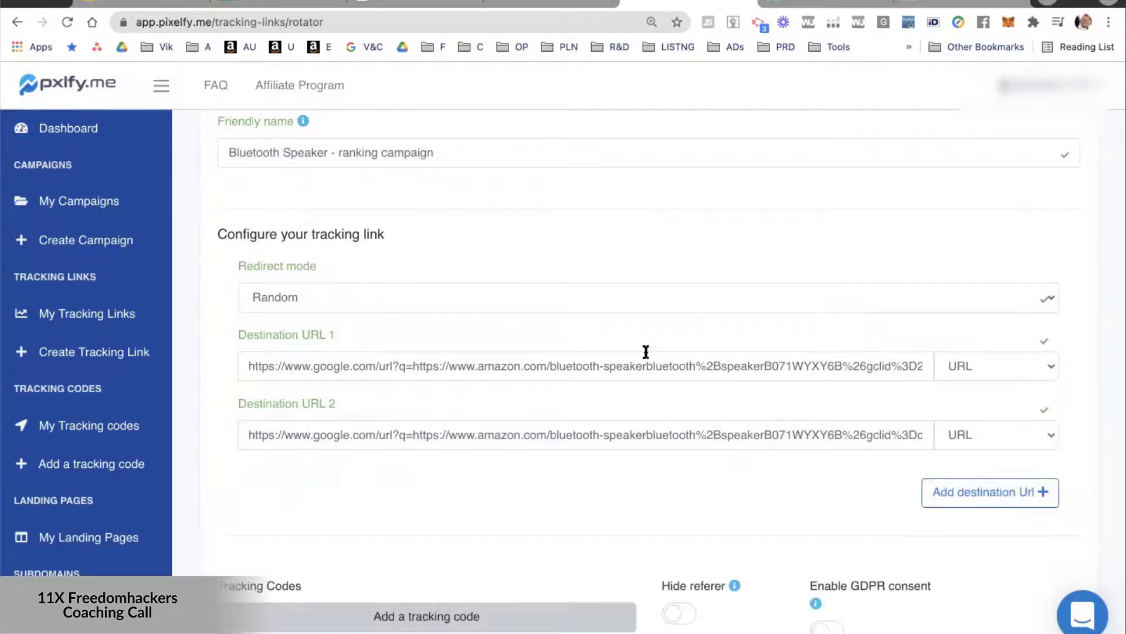
Generate the URL Rotator tracking link for the BLUETOOTH SPEAKER campaign on the pixelfy.me domain and copy it.
scroll(635, 515, "down", 4)
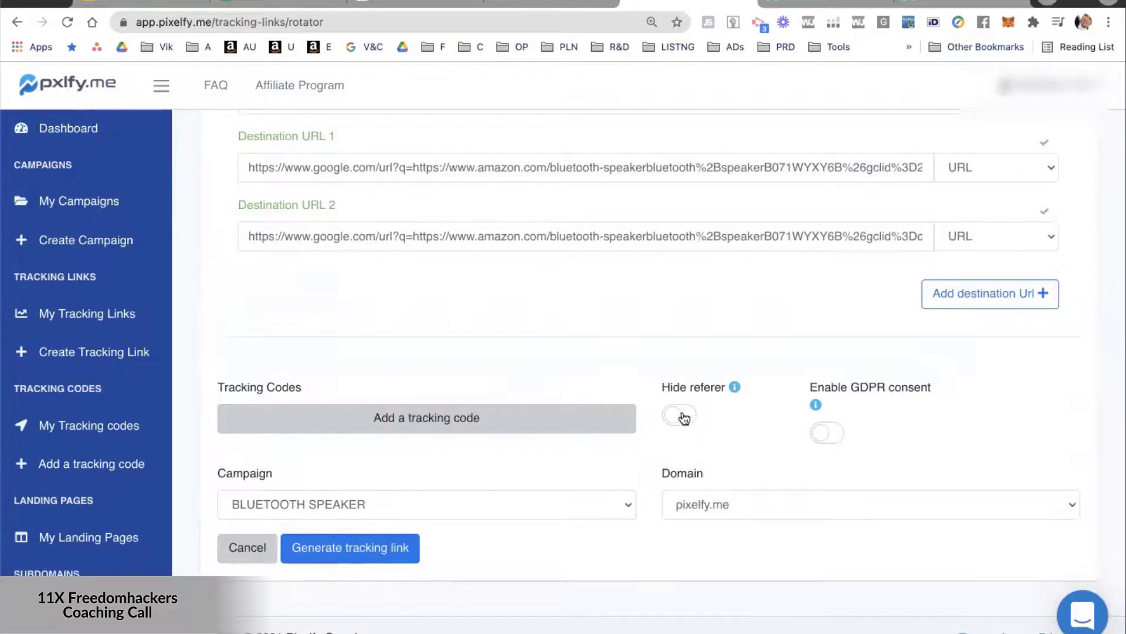
triple_click(374, 237)
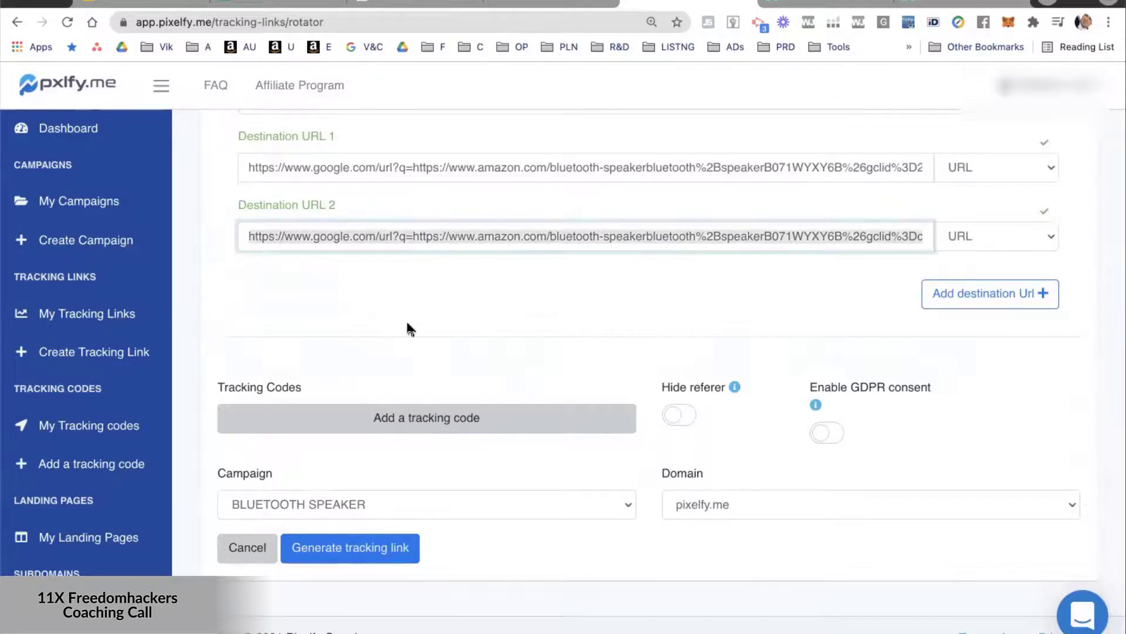
left_click(431, 312)
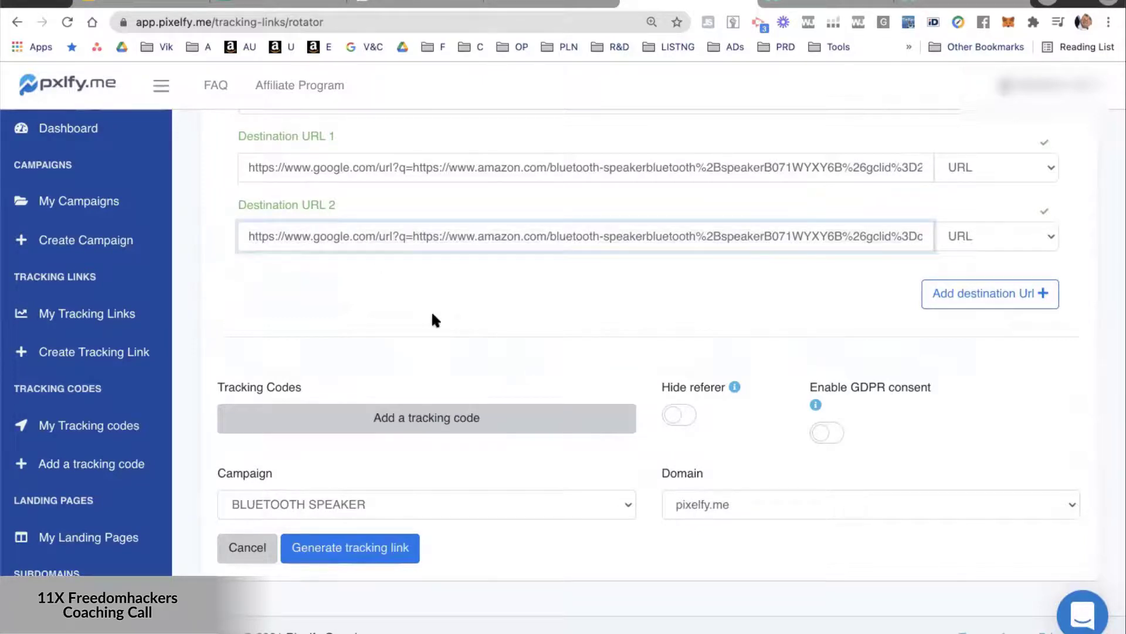
left_click(348, 547)
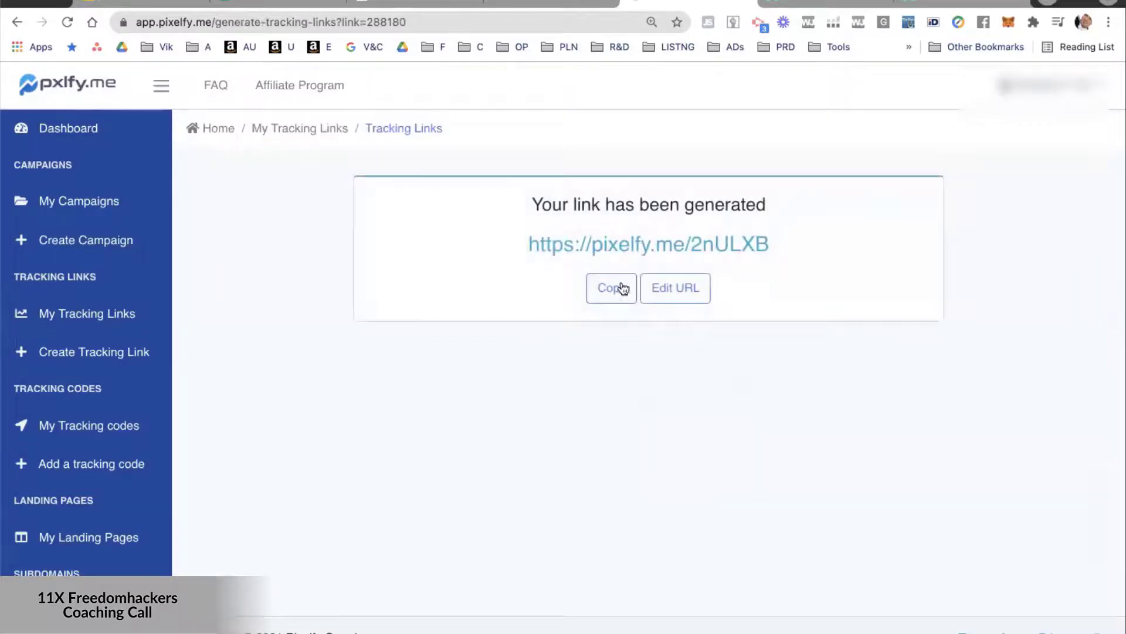
left_click(623, 292)
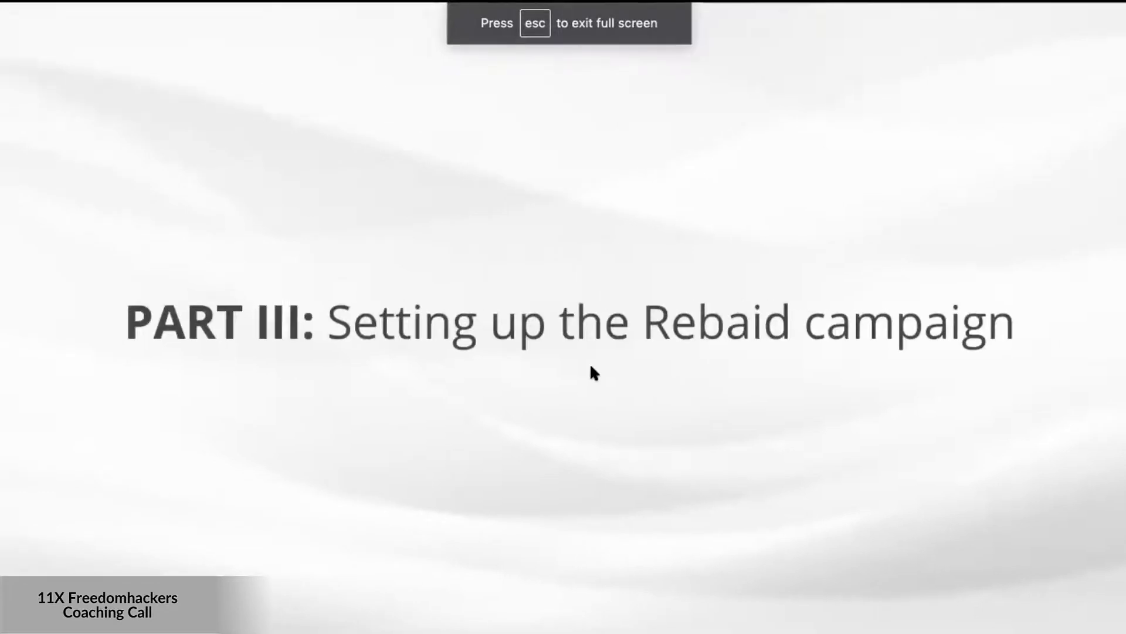
key("Right")
key("Right")
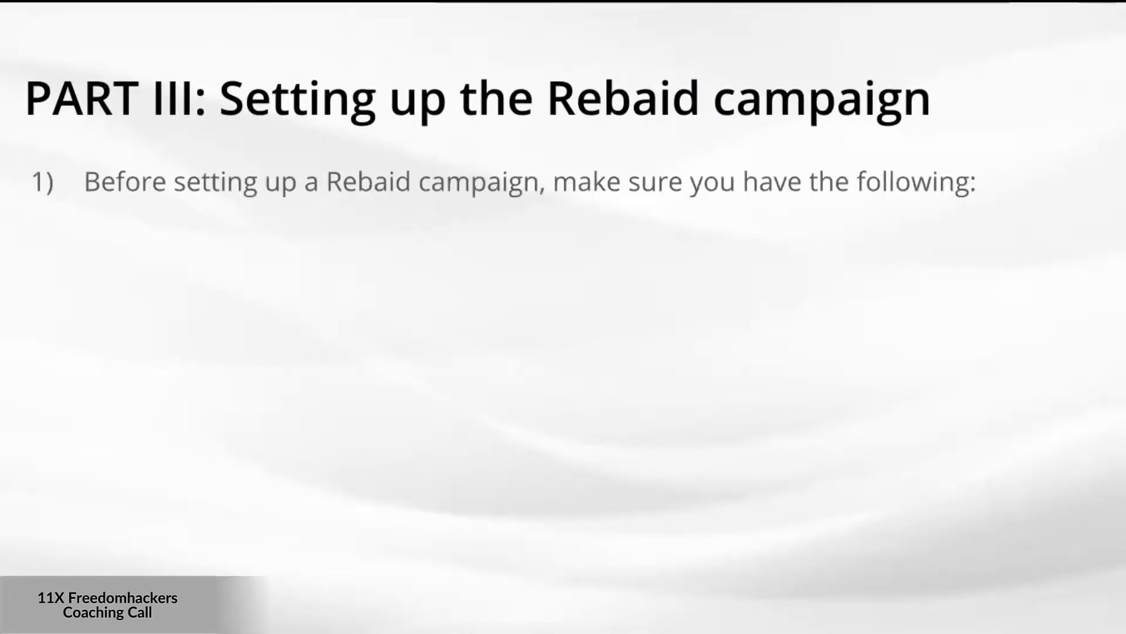
key("Right")
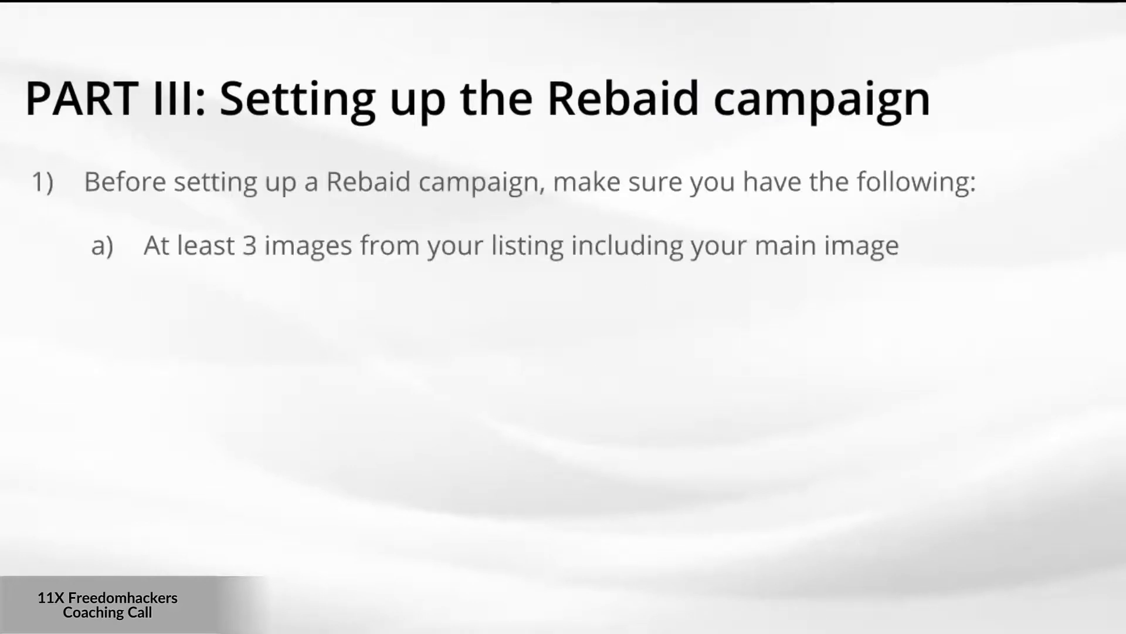
key("Right")
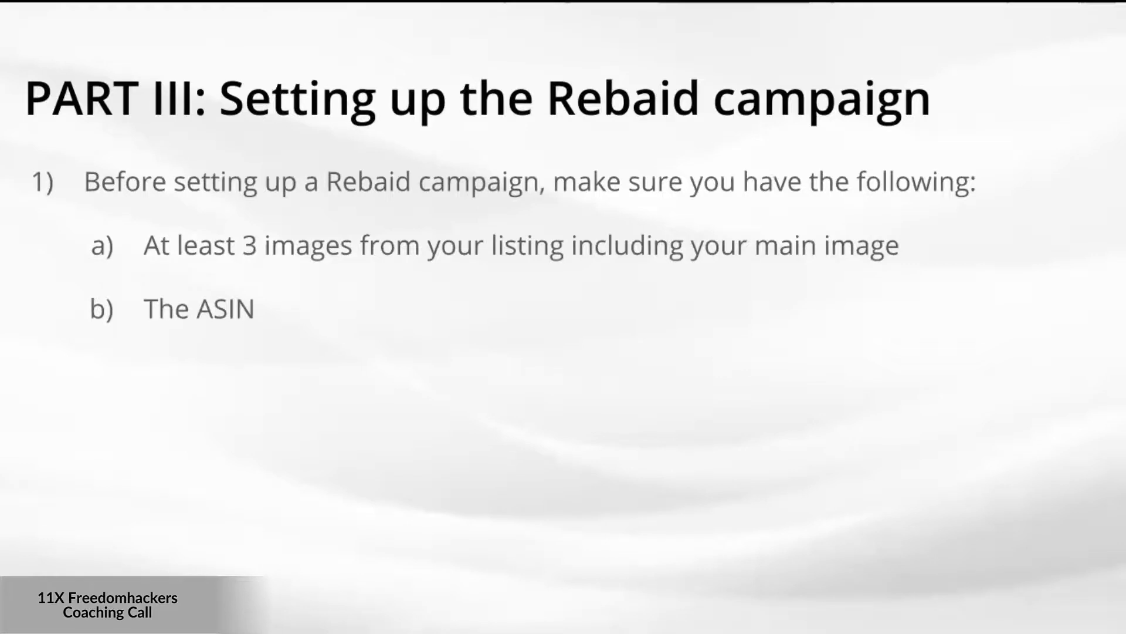
key("Right")
key("Right")
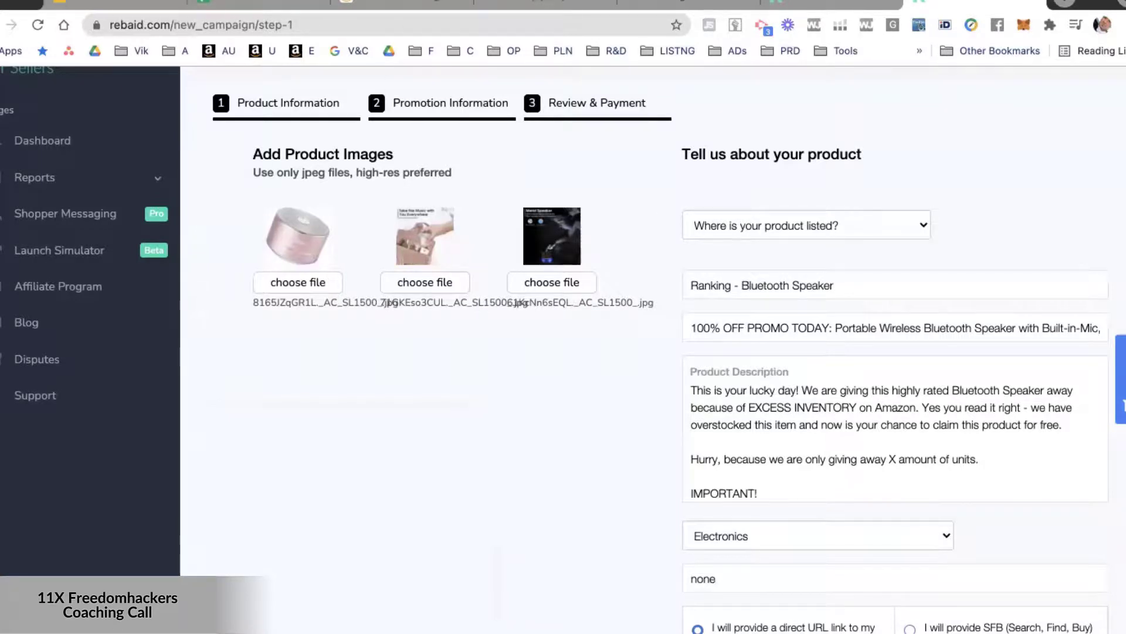
Enlarge the Rebaid campaign form to 110% and examine the campaign name, the "100% OFF PROMO TODAY" title prefix and the product description.
left_click(191, 148)
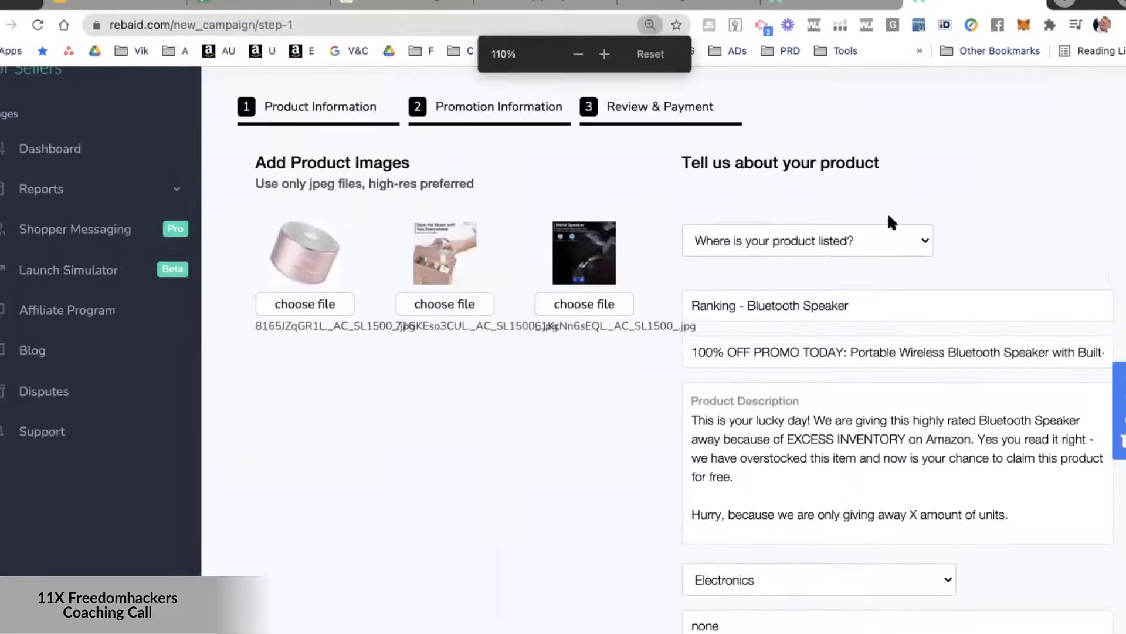
left_click(791, 305)
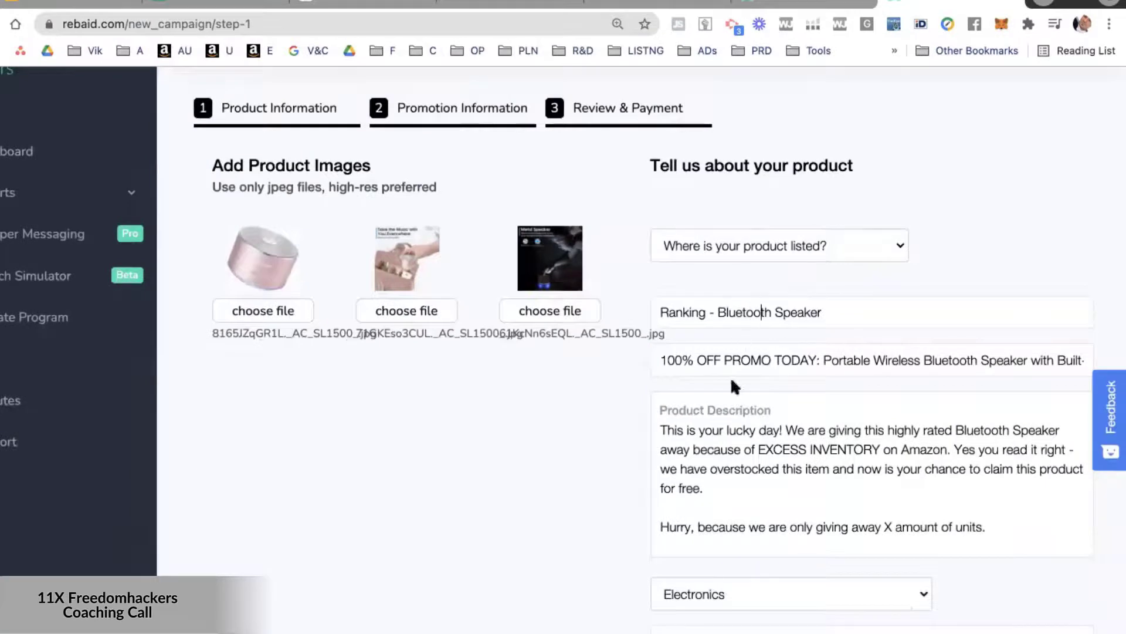
left_click_drag(821, 359, 643, 363)
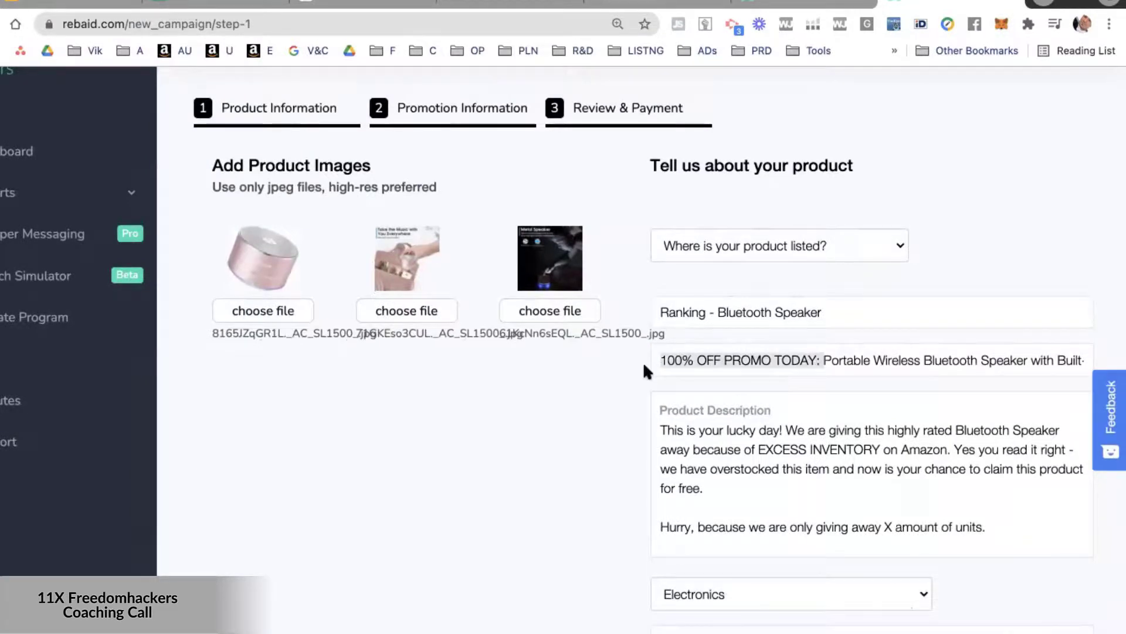
left_click(784, 433)
scroll(774, 440, "down", 1)
scroll(769, 442, "up", 1)
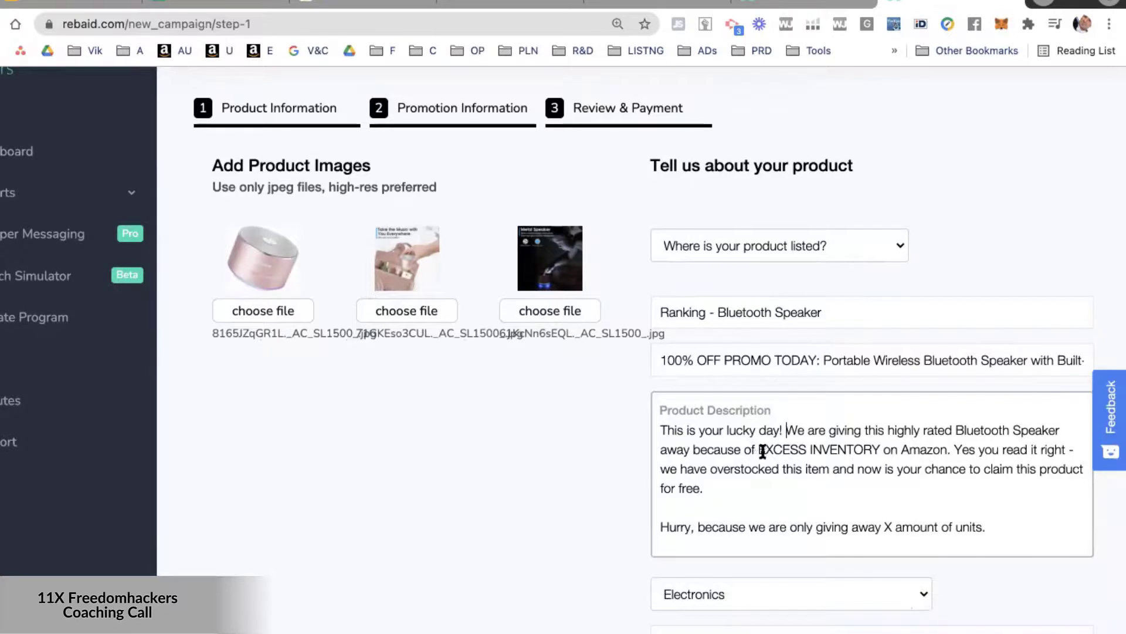
Examine the product description's wording on excess inventory, the number of units given away and the note about Amazon reviews.
left_click_drag(761, 450, 955, 449)
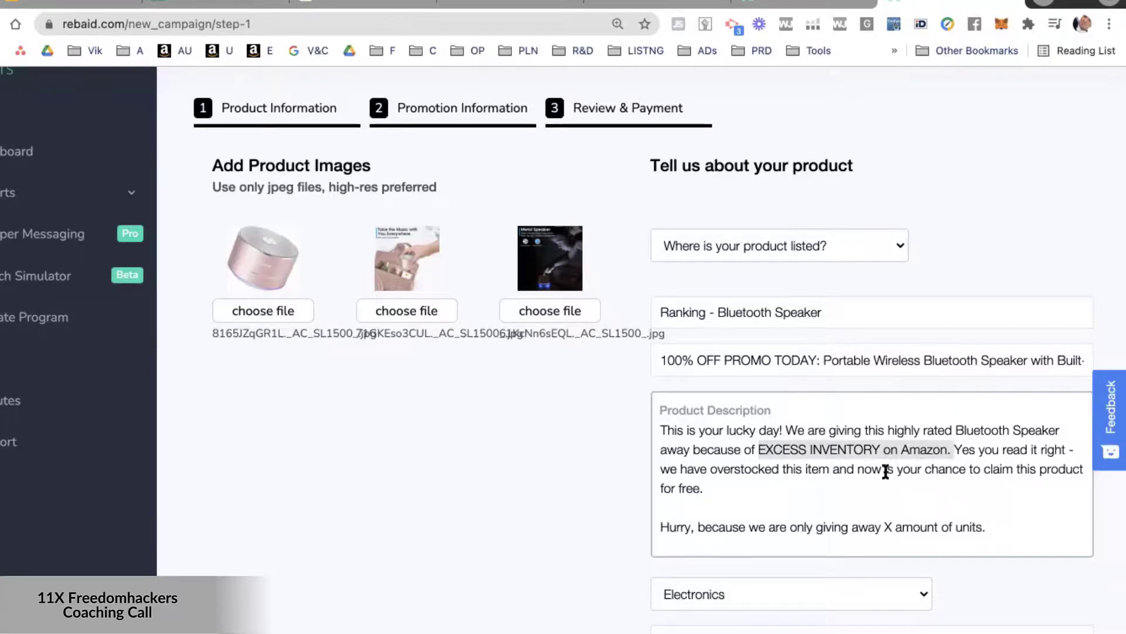
scroll(822, 490, "down", 2)
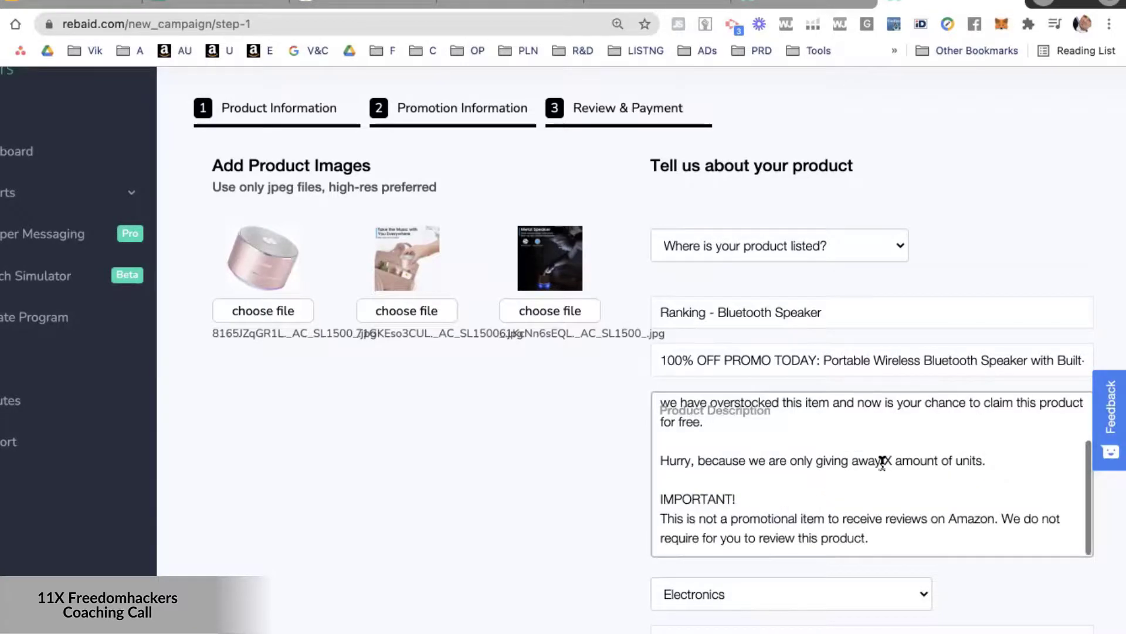
left_click_drag(881, 460, 1000, 460)
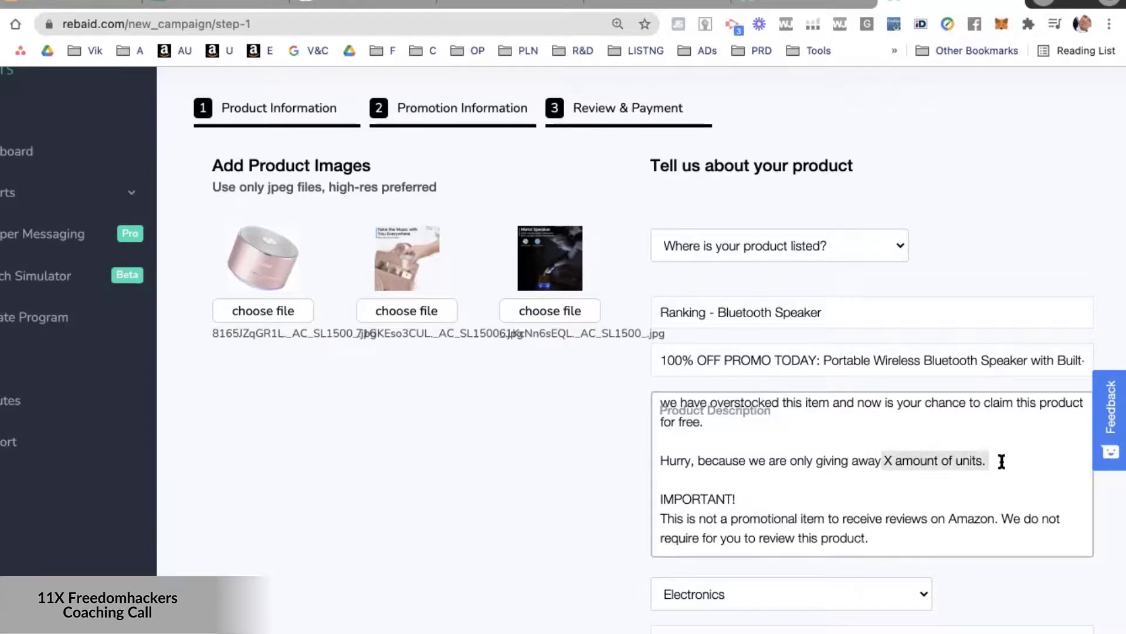
scroll(1001, 460, "down", 1)
scroll(827, 459, "down", 2)
scroll(827, 459, "down", 3)
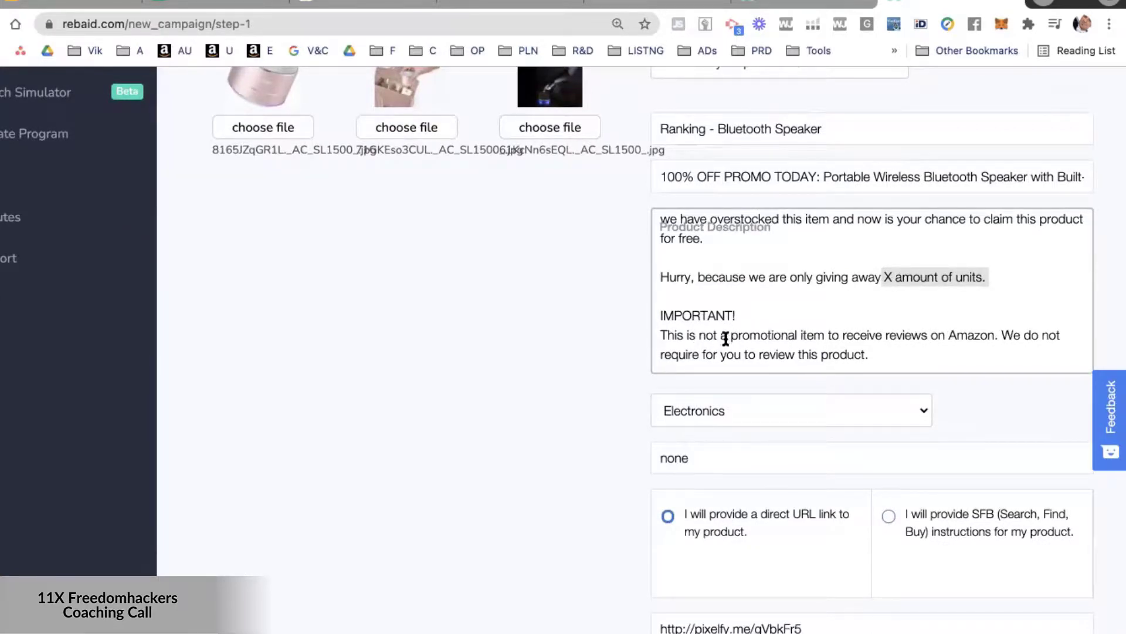
left_click_drag(873, 354, 656, 332)
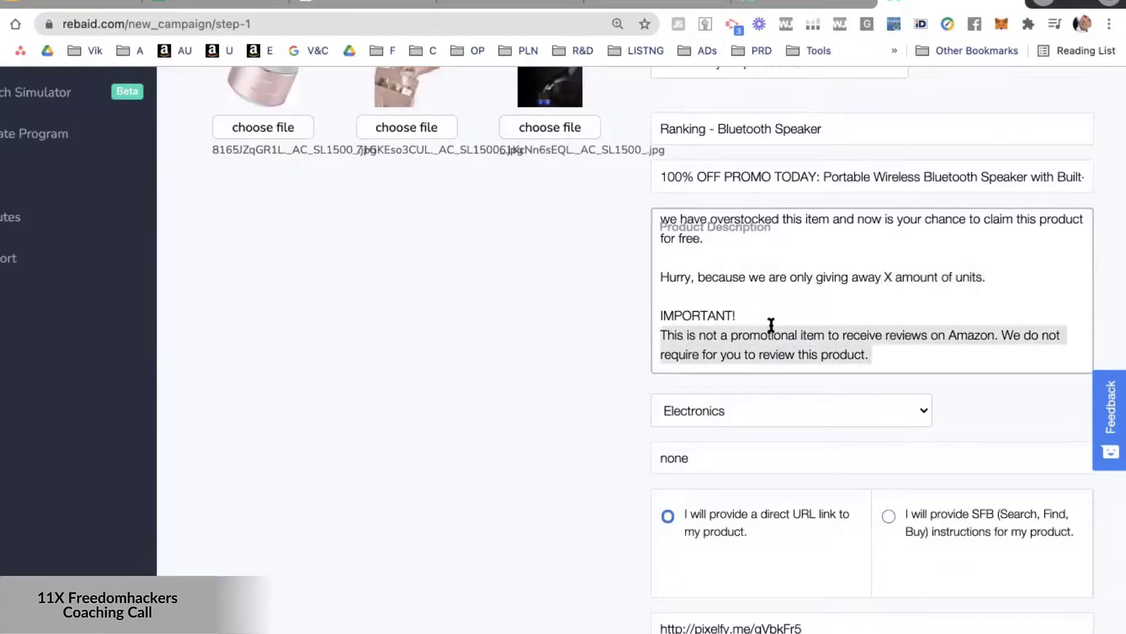
scroll(813, 280, "up", 3)
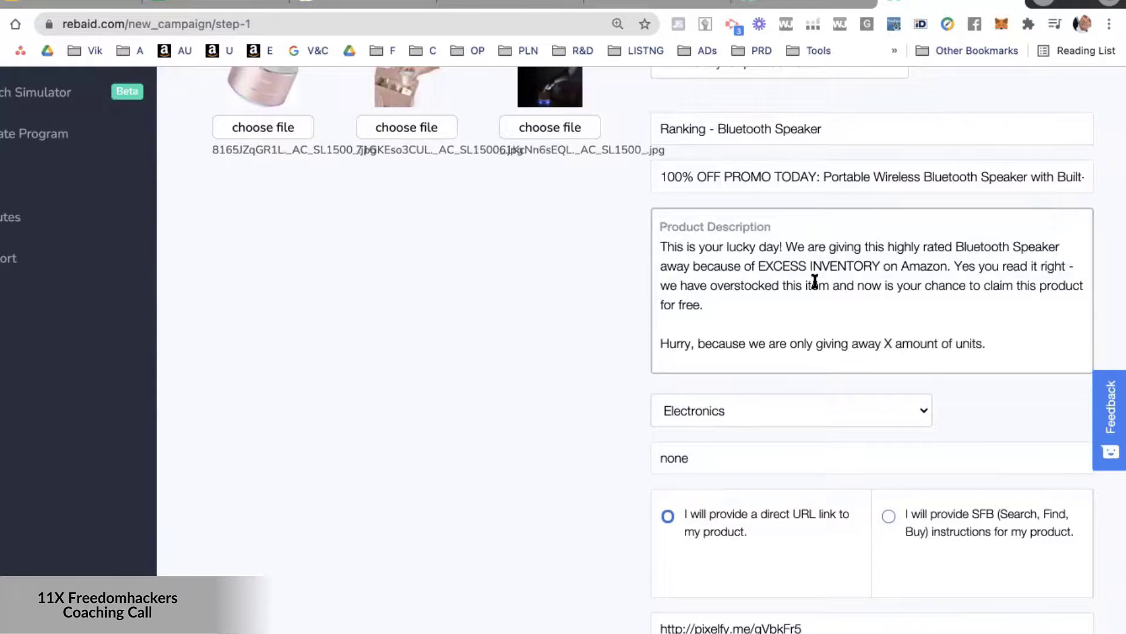
scroll(815, 281, "down", 3)
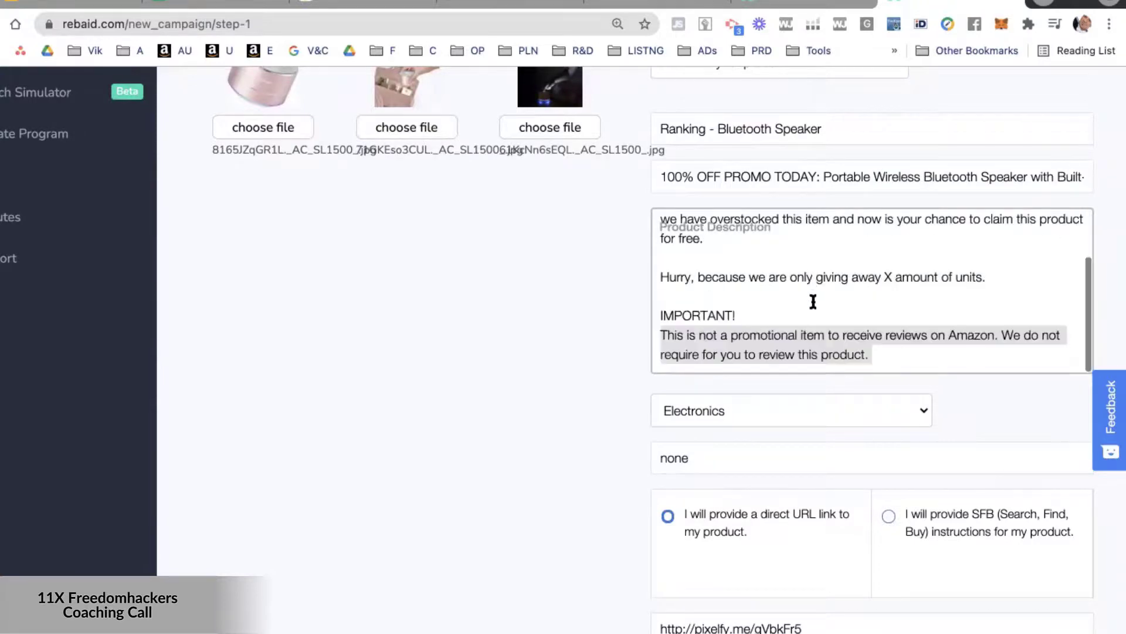
Examine the "none" entry below the Electronics category, the direct URL link option and the pixelfy.me product link.
left_click(813, 300)
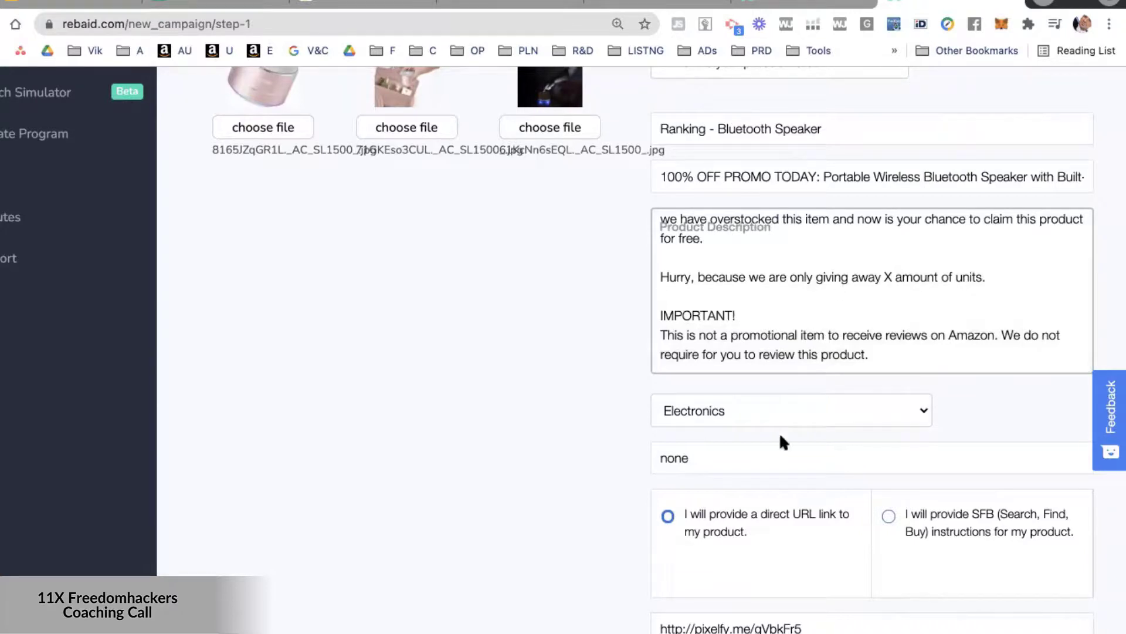
left_click(725, 463)
double_click(728, 461)
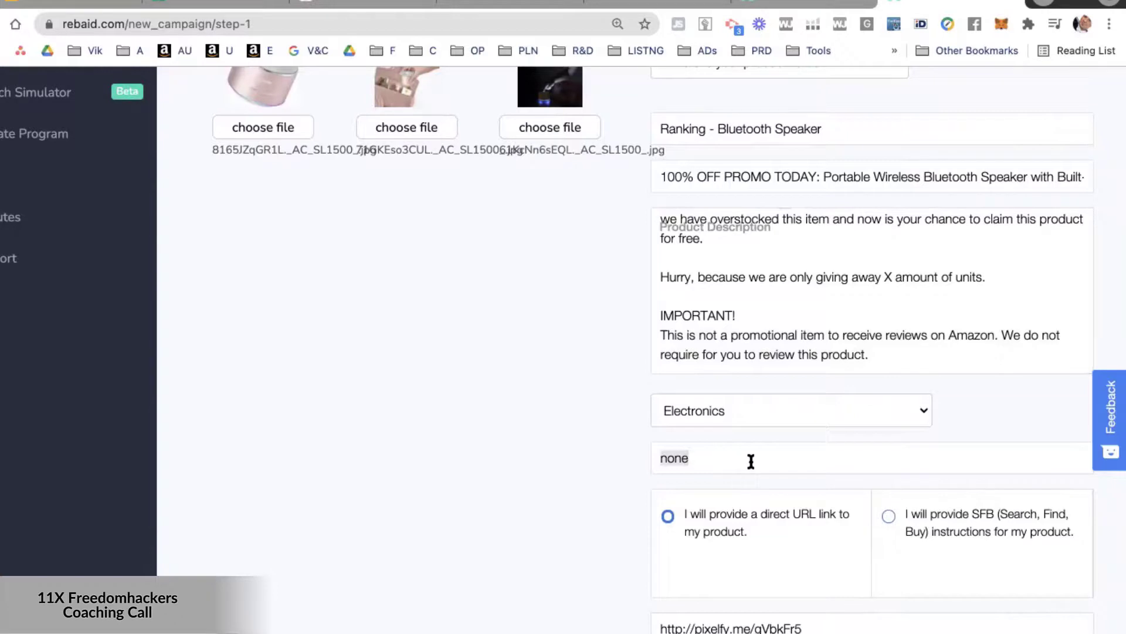
left_click(667, 516)
double_click(807, 624)
triple_click(807, 624)
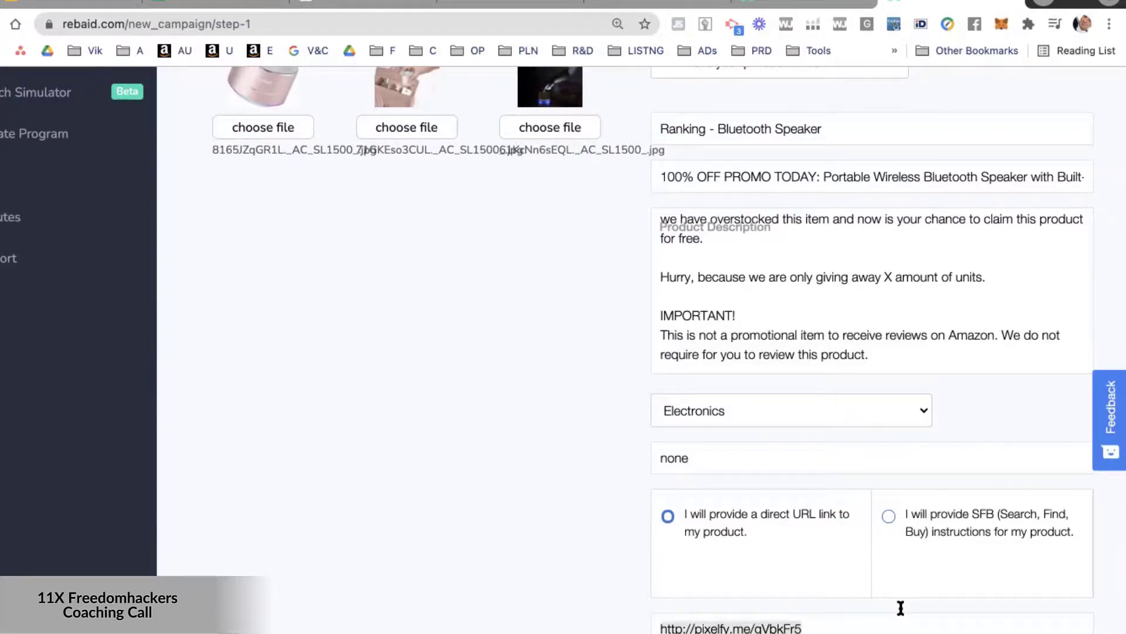
Try to continue past the product information, and set Amazon.com (U.S.) as the marketplace where the product is listed.
scroll(892, 610, "down", 3)
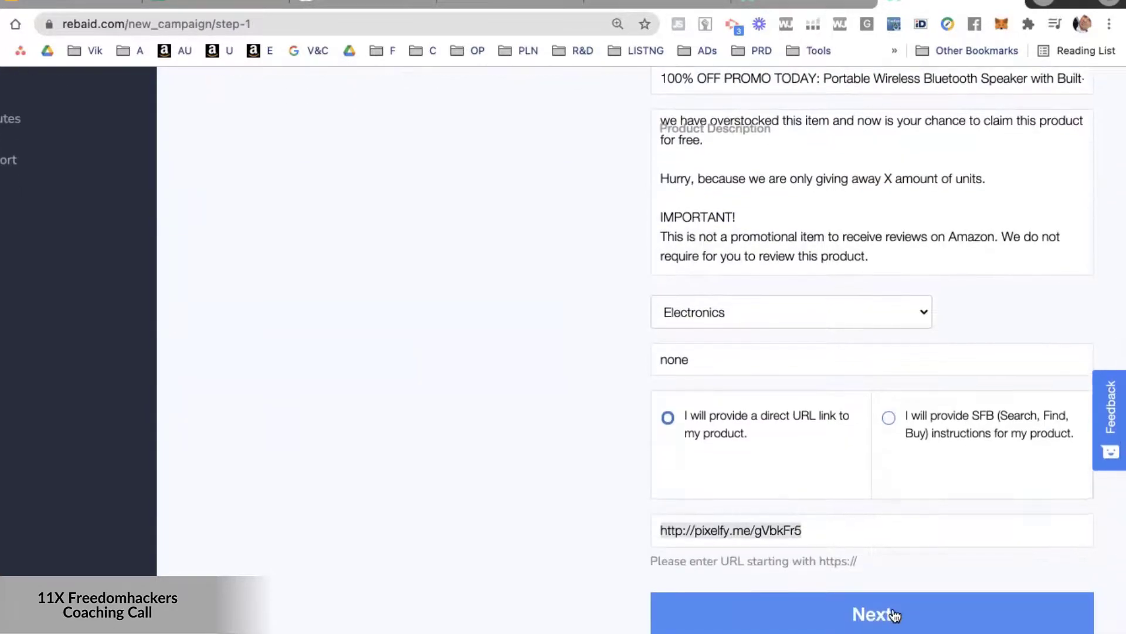
left_click(893, 611)
scroll(772, 291, "up", 5)
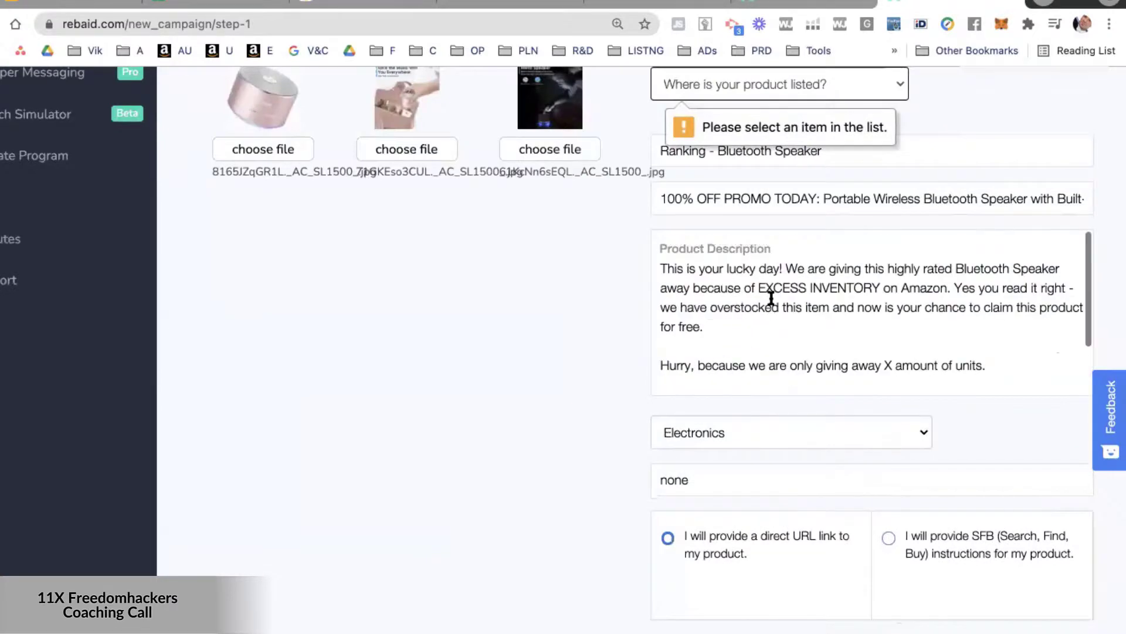
left_click(798, 315)
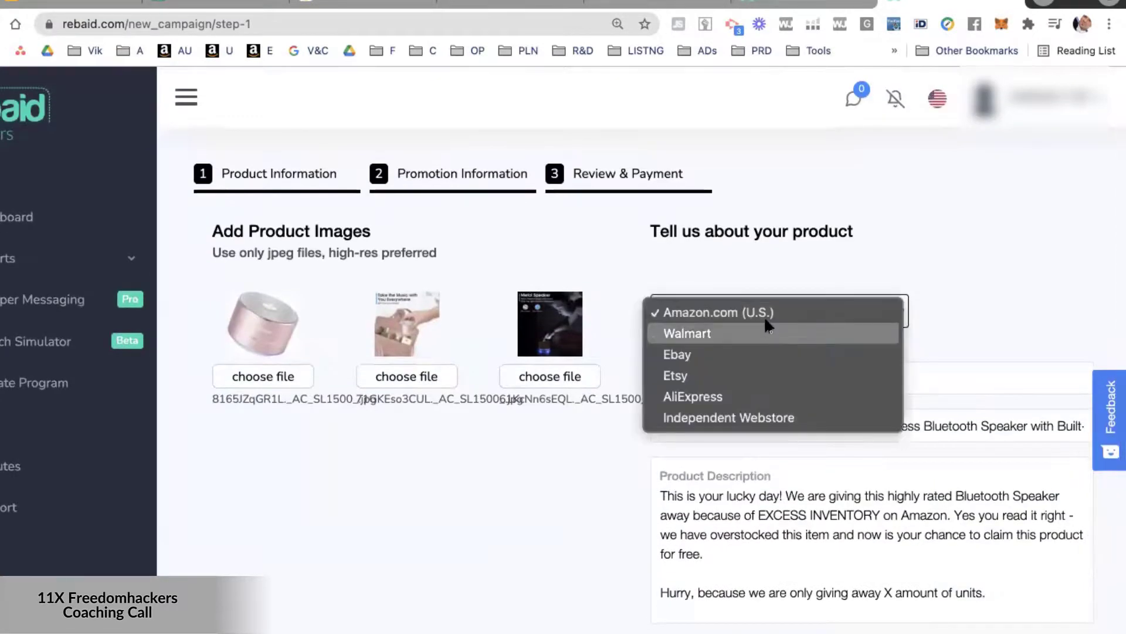
left_click(763, 312)
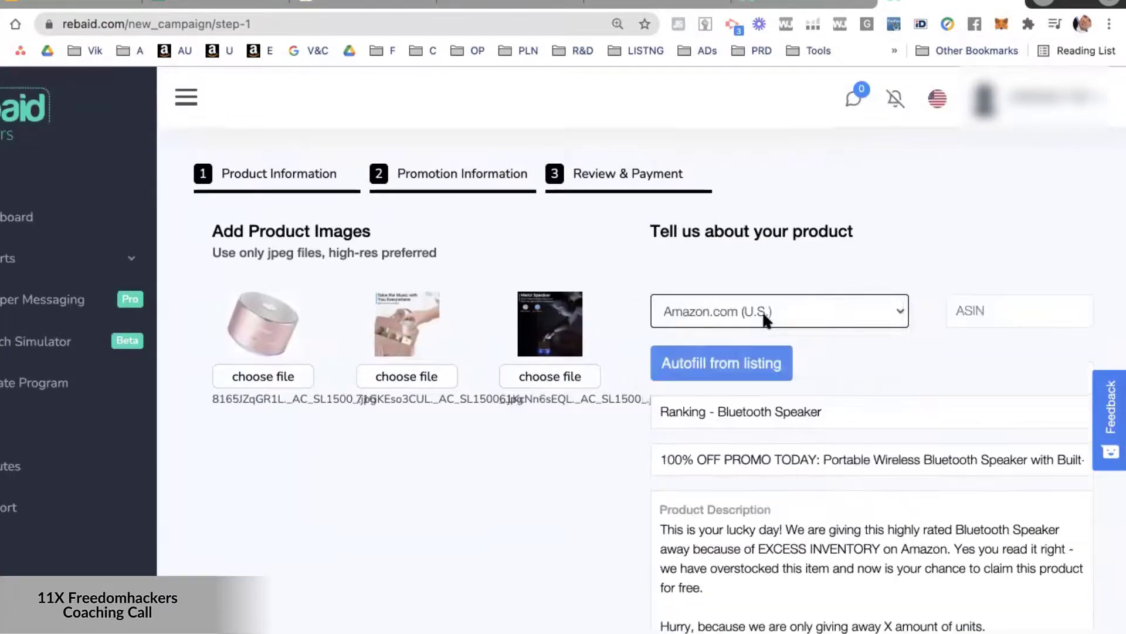
left_click(1008, 315)
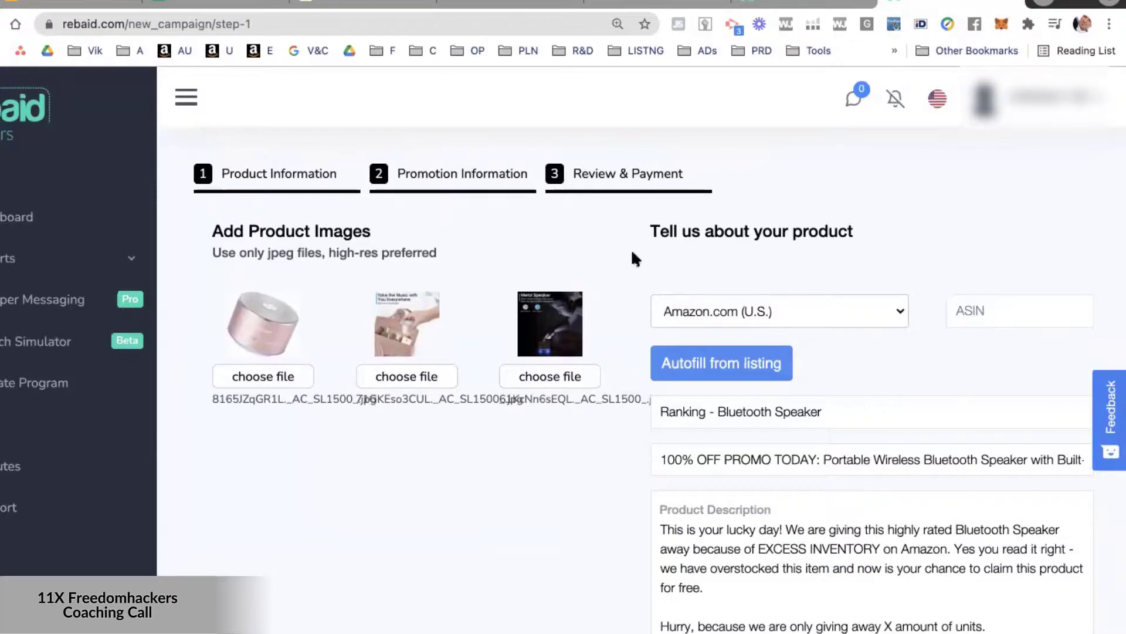